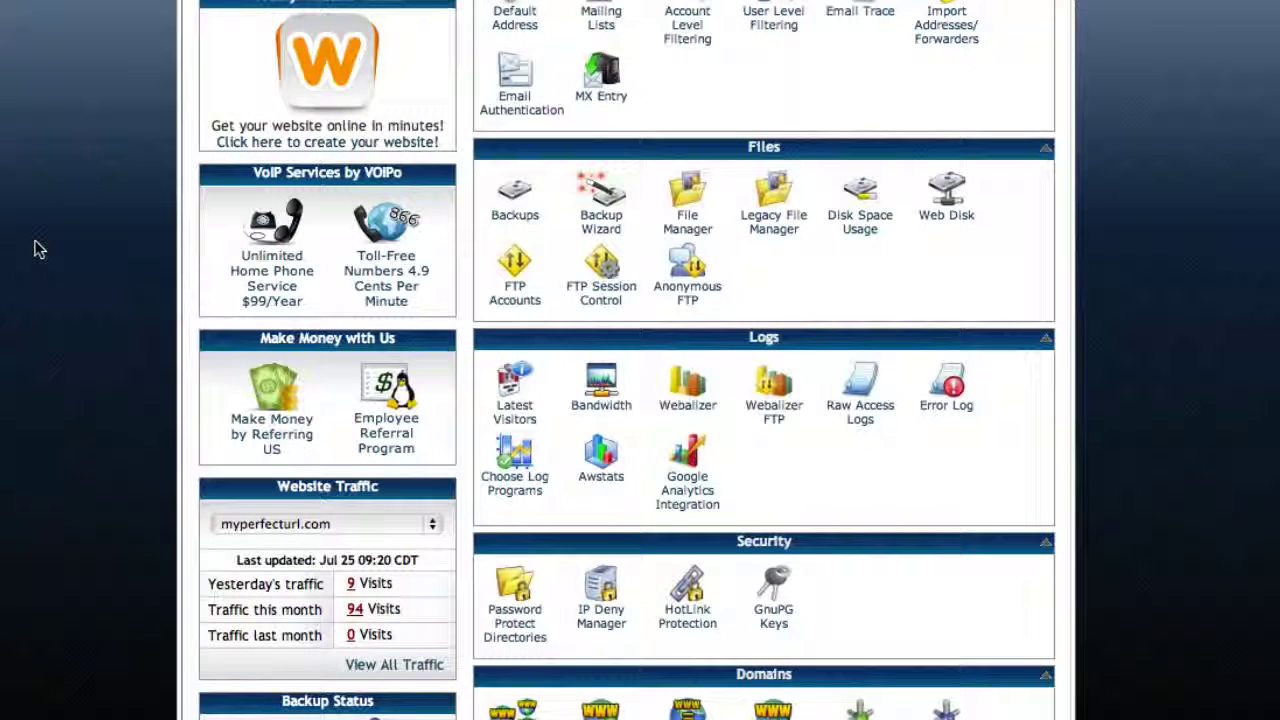
Open File Manager on the public_html web root.
key("super+Tab")
key("super+Tab")
left_click(690, 213)
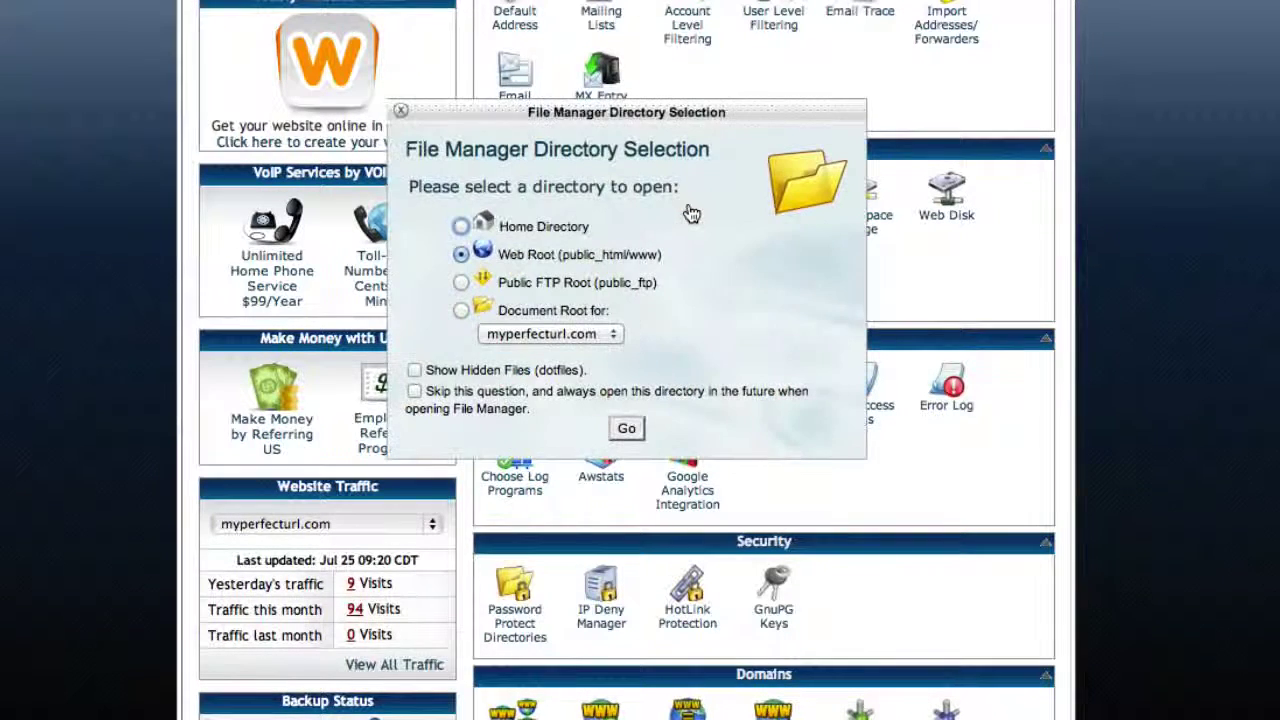
left_click(626, 428)
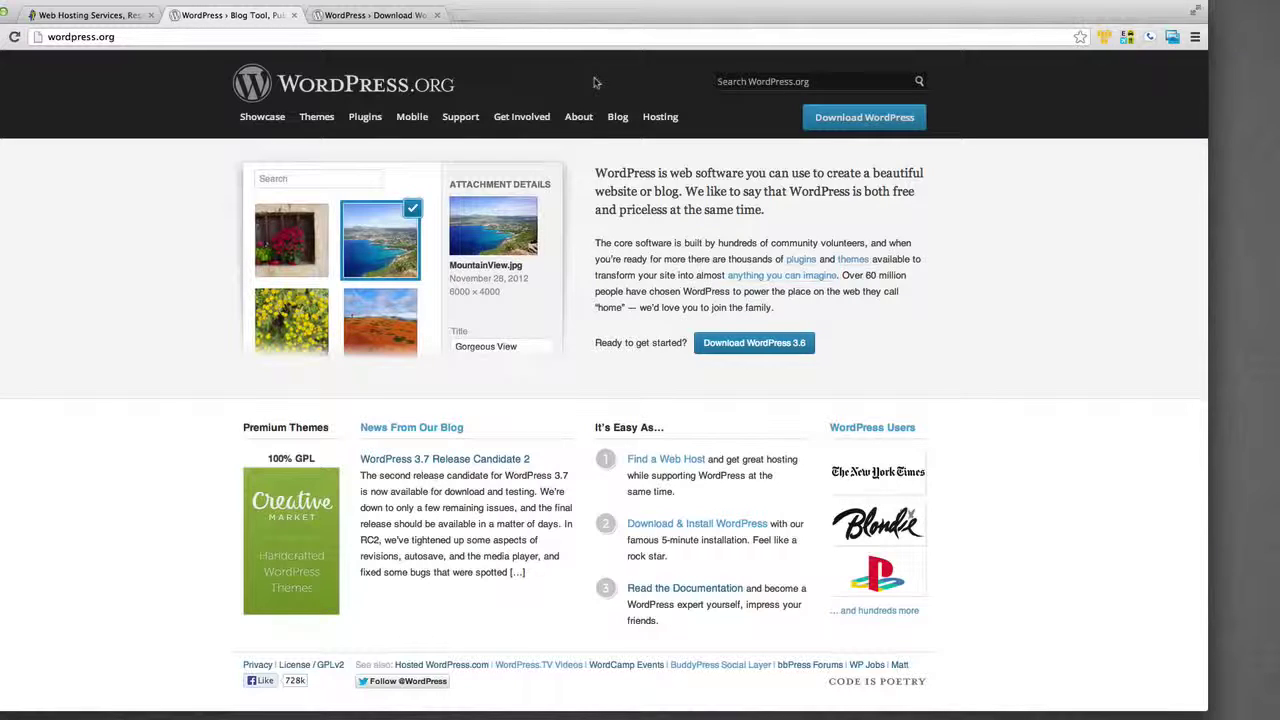
Download WordPress 3.6, unzip the package, and move the wordpress folder to the desktop.
left_click(820, 117)
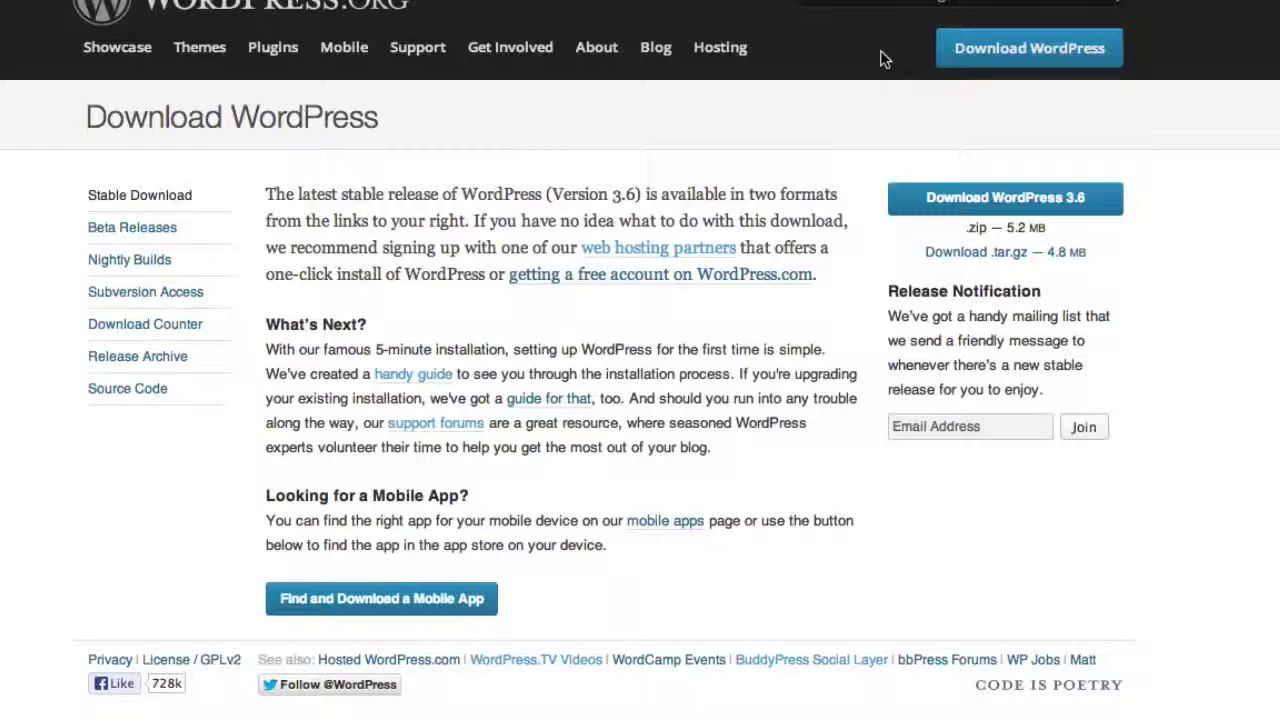
left_click(935, 196)
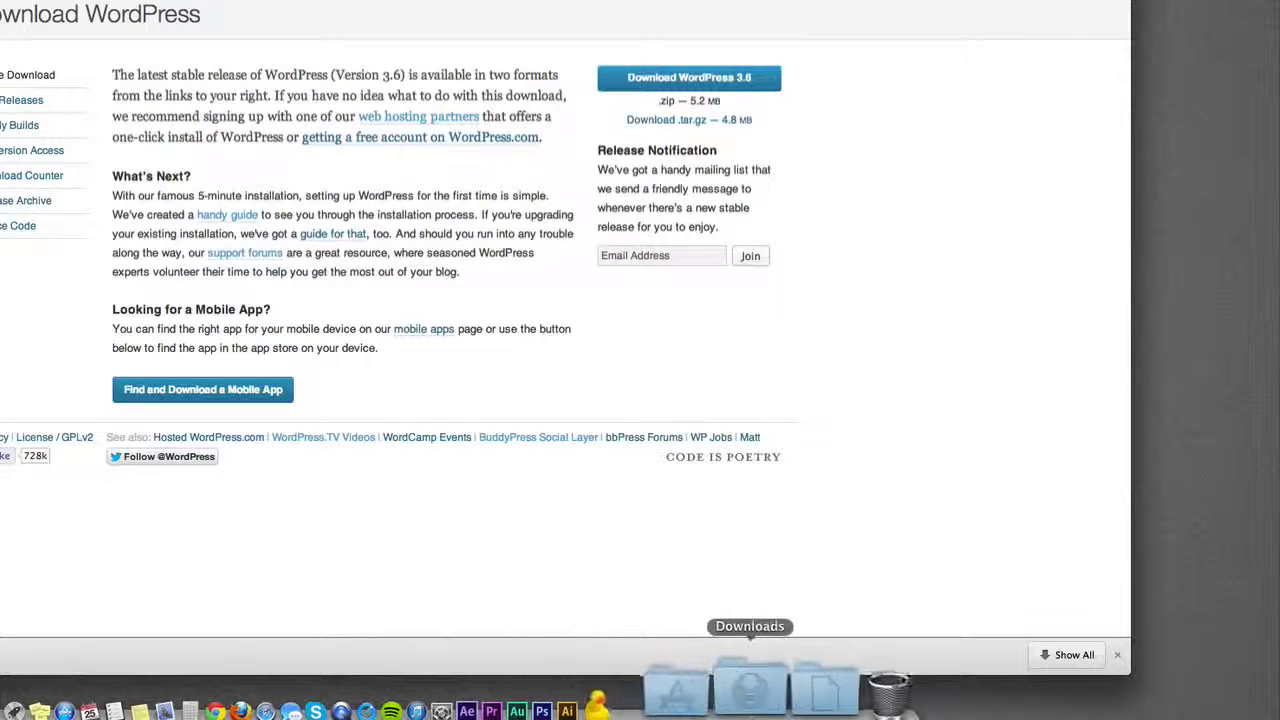
left_click(757, 705)
left_click(762, 612)
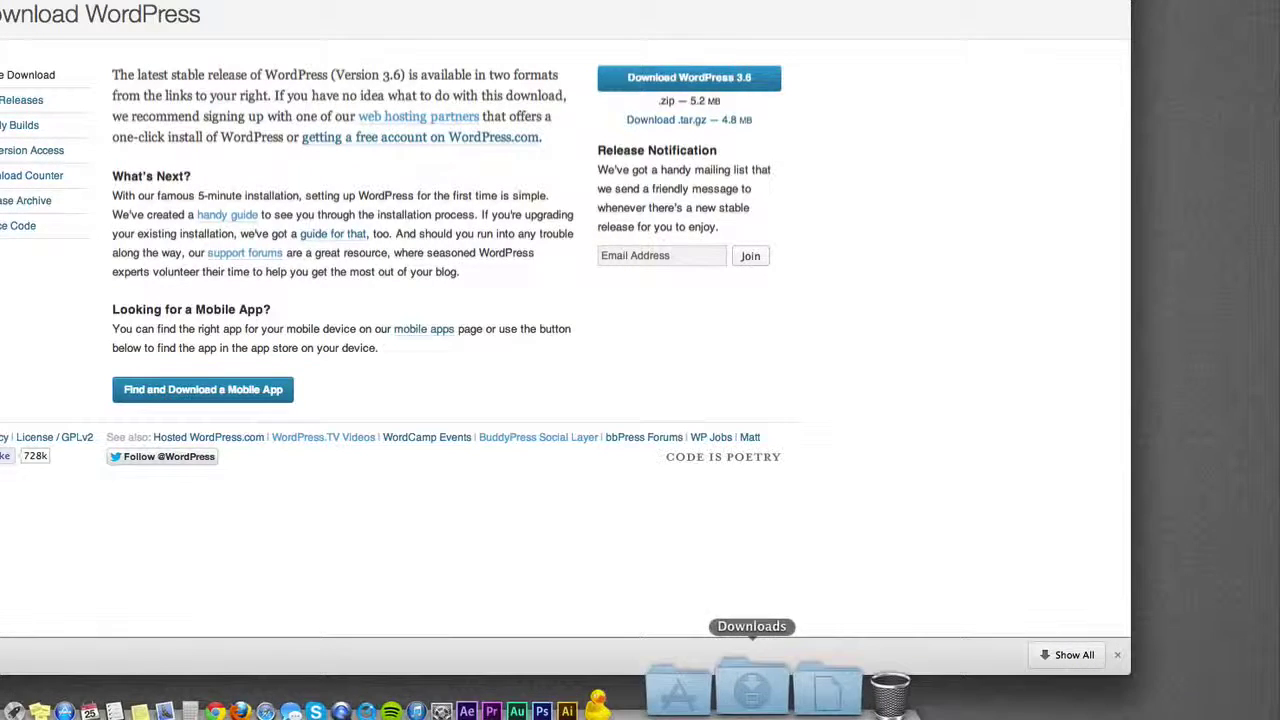
left_click(767, 665)
left_click_drag(767, 645, 1170, 185)
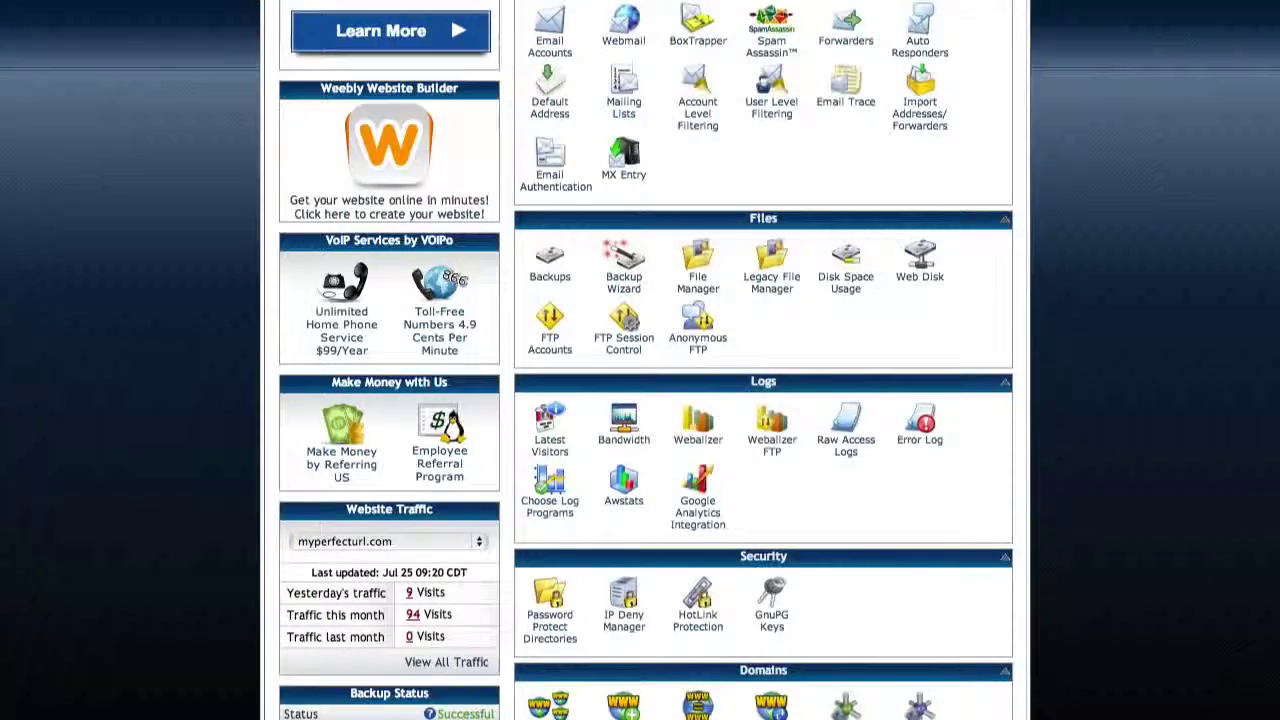
scroll(877, 305, "down", 5)
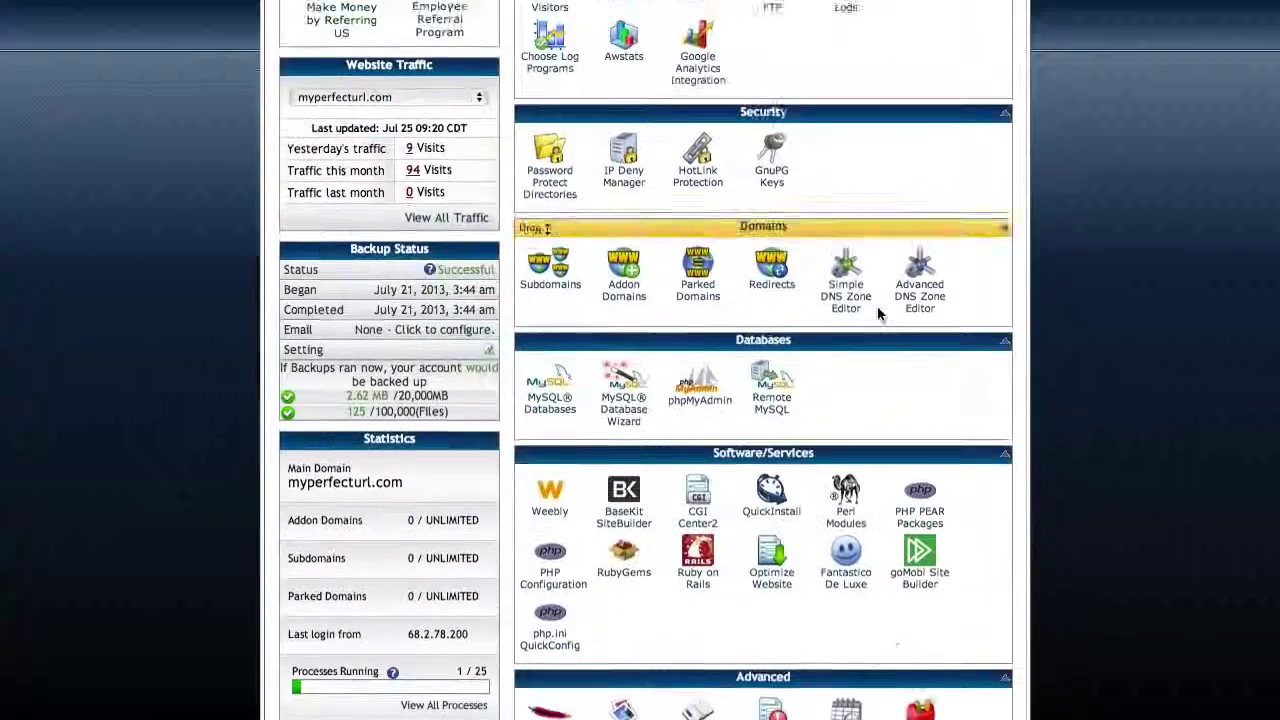
Create the MySQL database f15teen_wdpress by entering wdpress as the new database name.
left_click(550, 372)
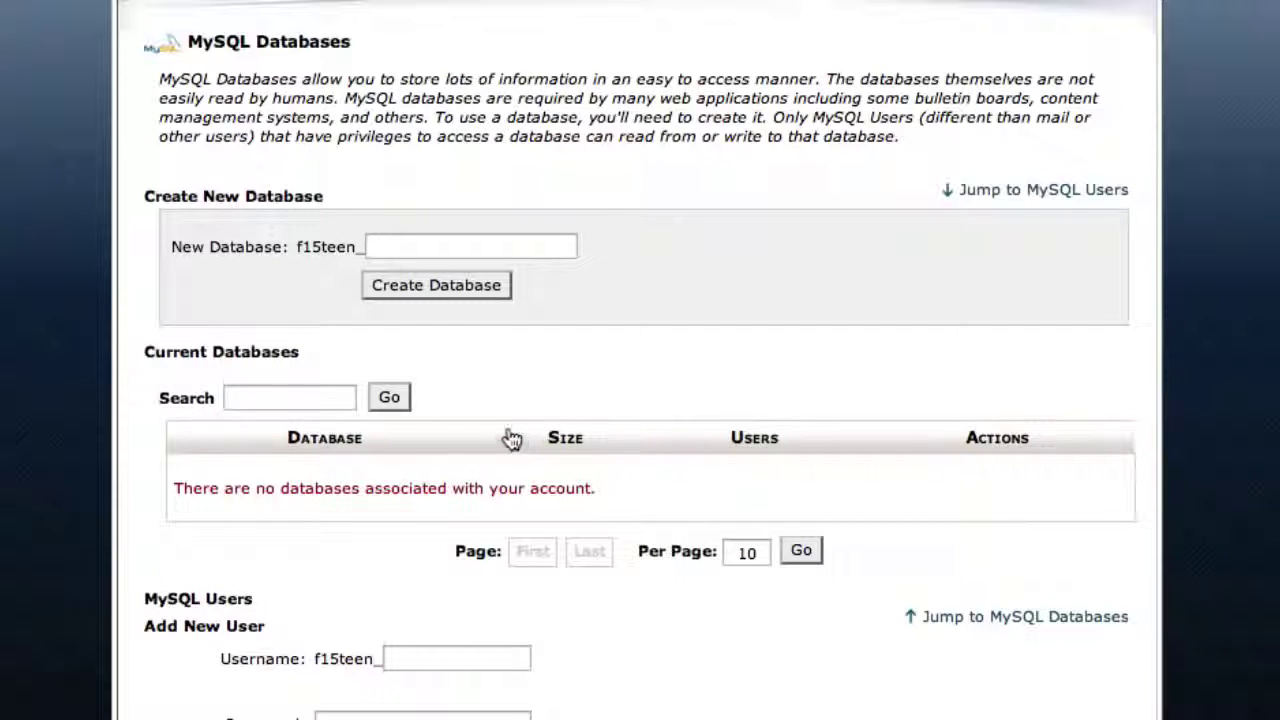
left_click(433, 252)
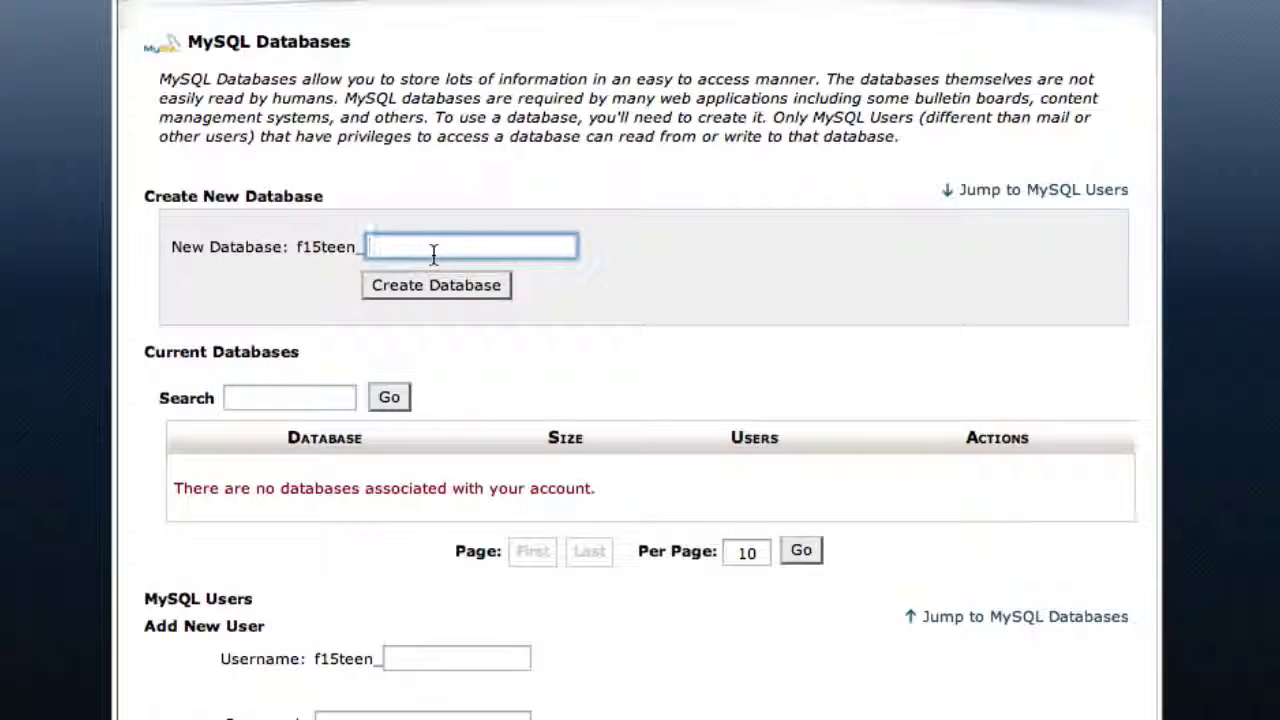
type("wdpress")
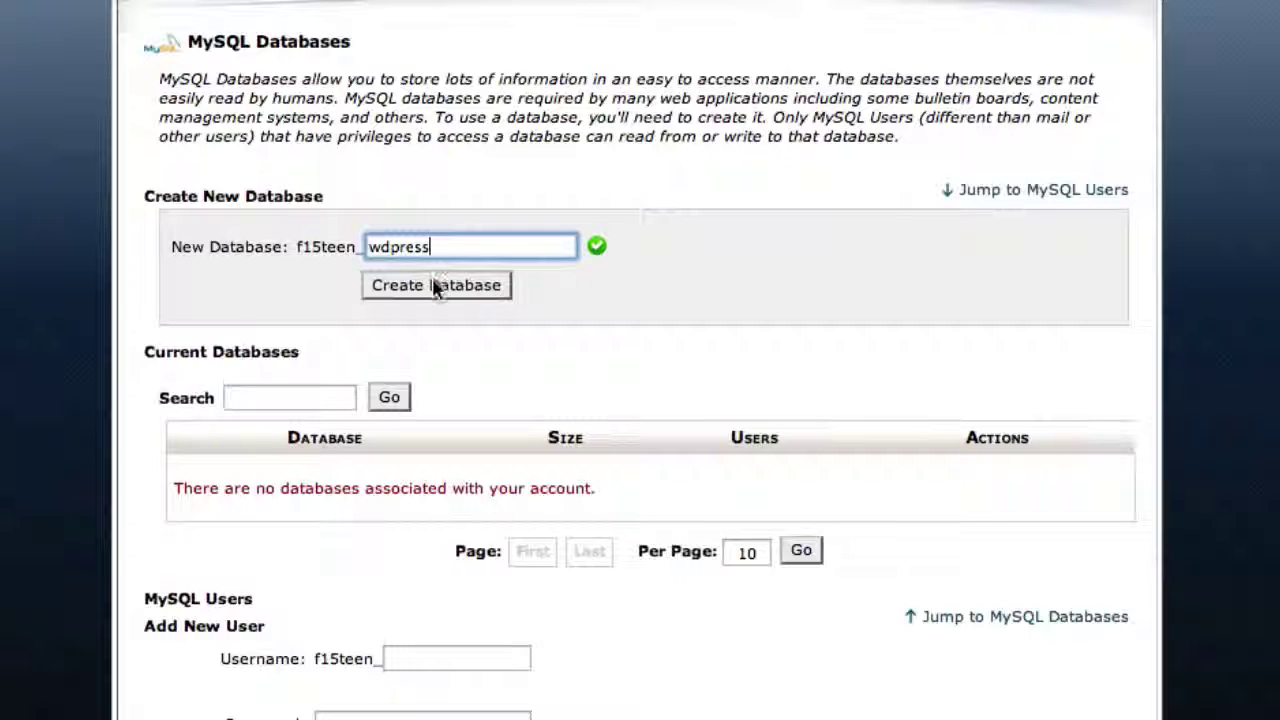
left_click(433, 286)
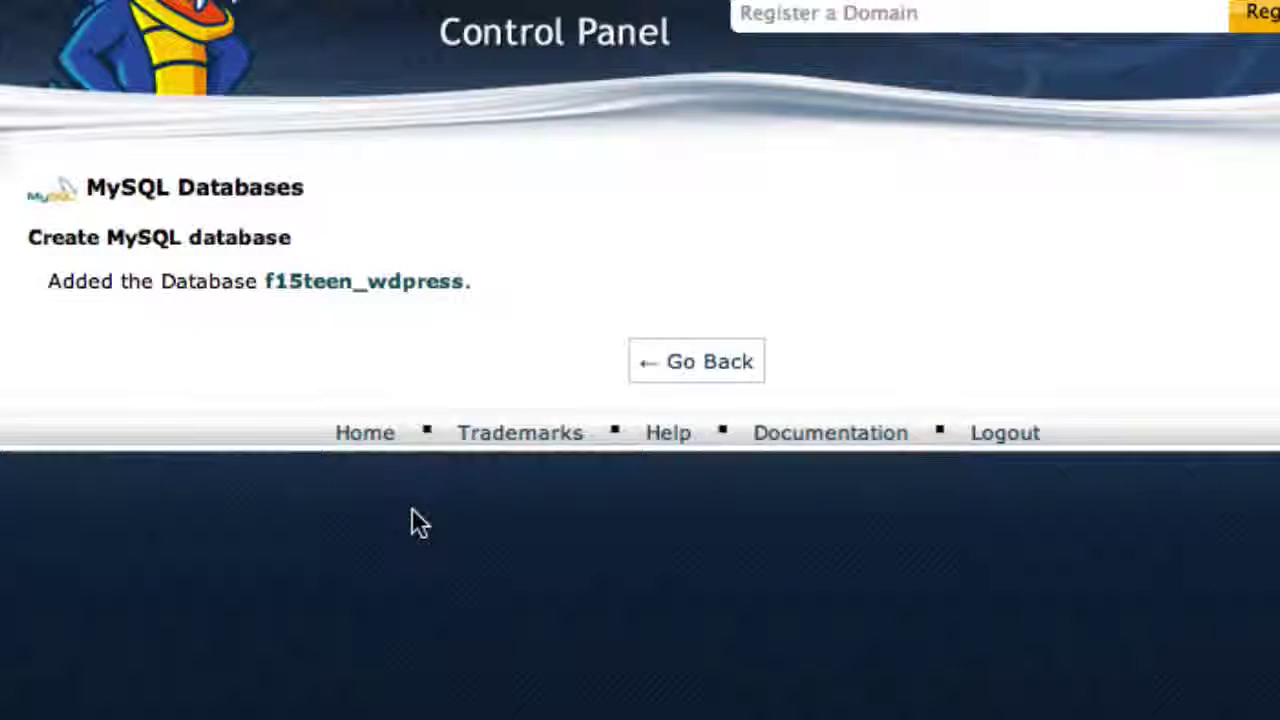
left_click(707, 378)
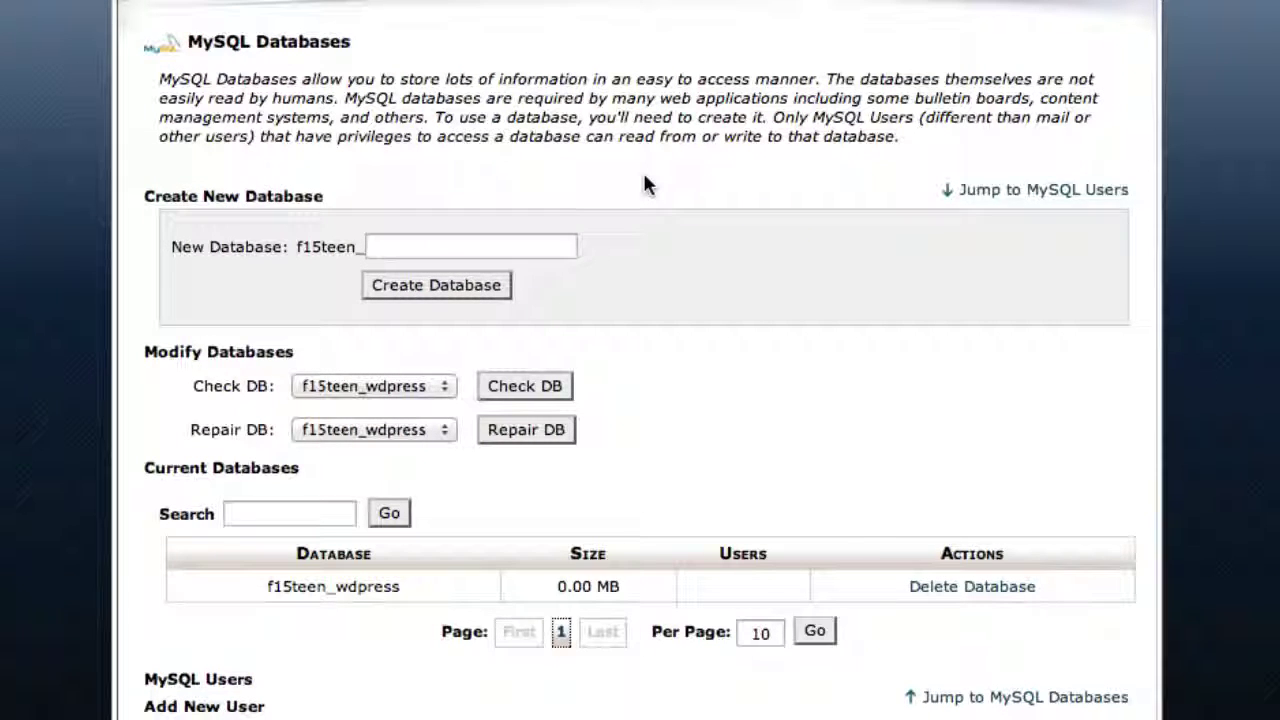
scroll(644, 178, "down", 3)
scroll(645, 183, "down", 7)
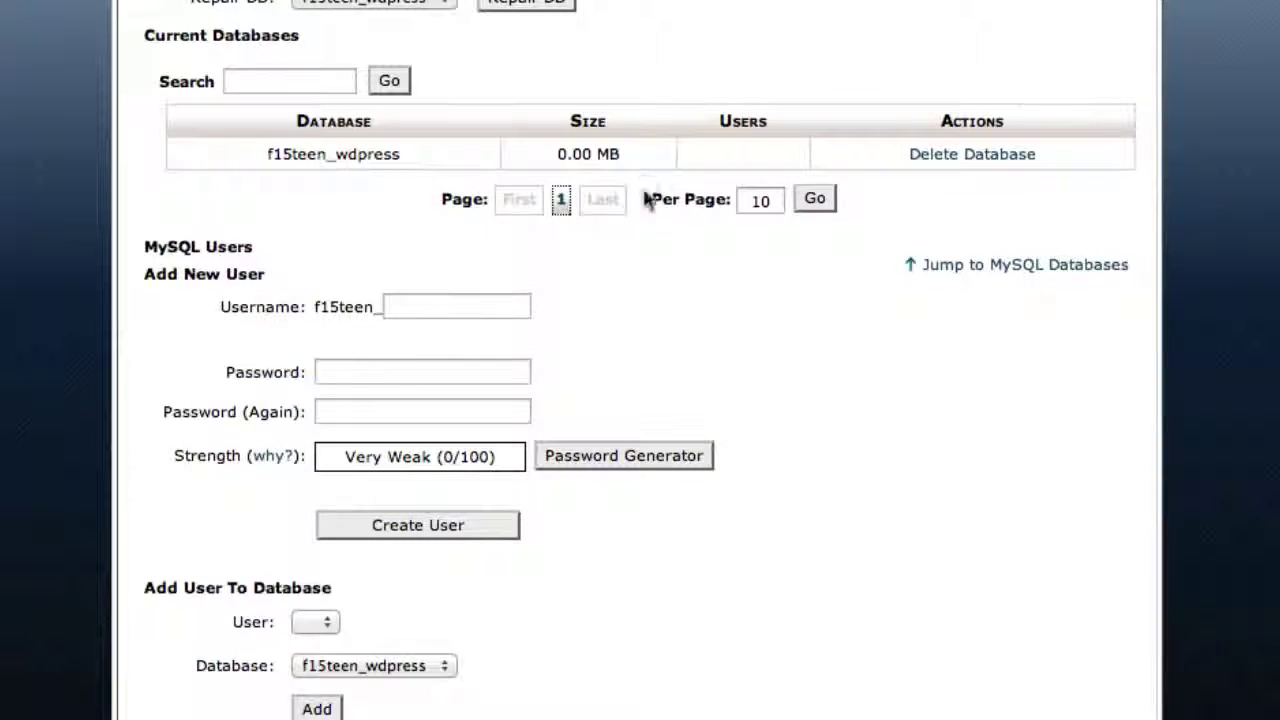
Add MySQL user f15teen_wdpress with the pasted very strong password, then select that password.
left_click(421, 300)
type("wdpress")
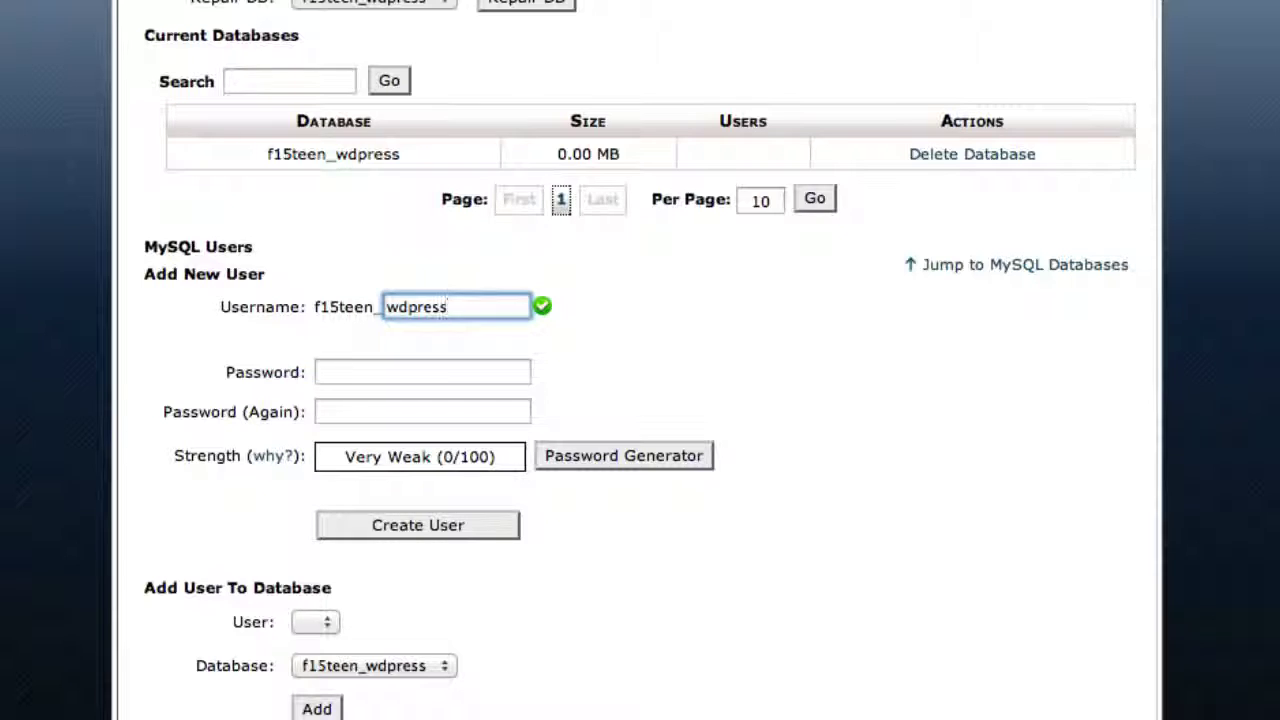
key("Tab")
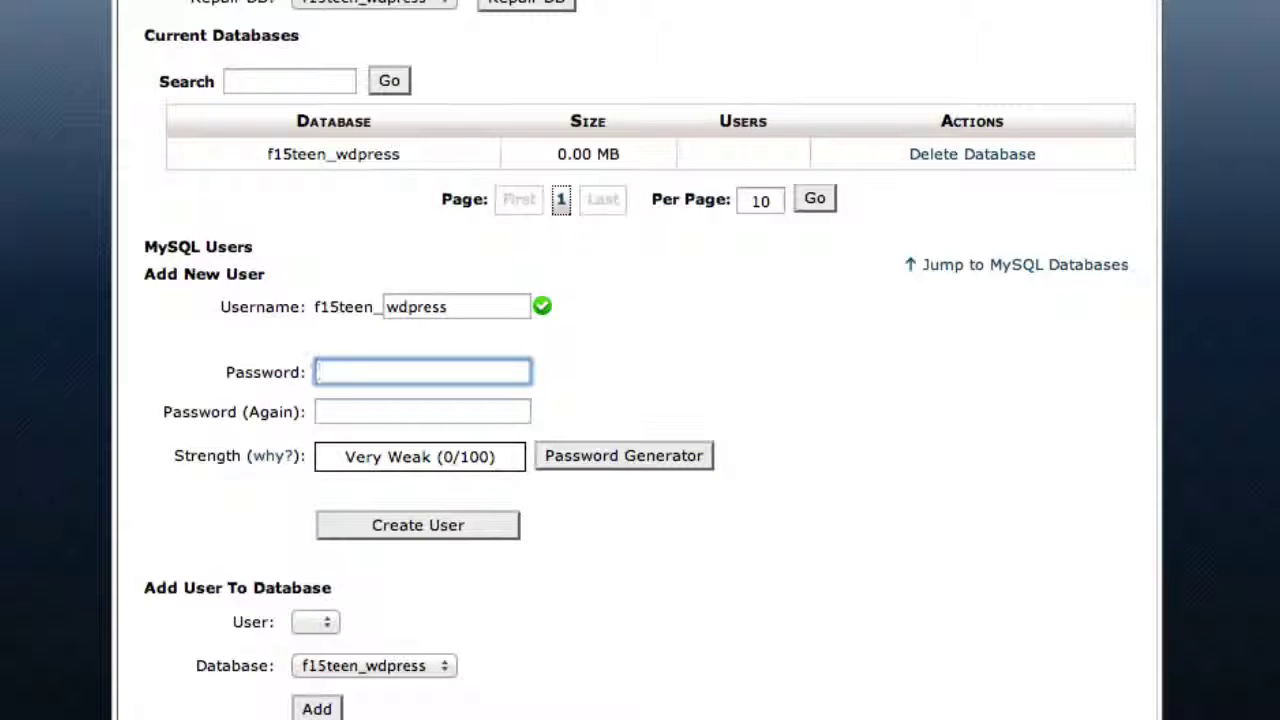
key("super+v")
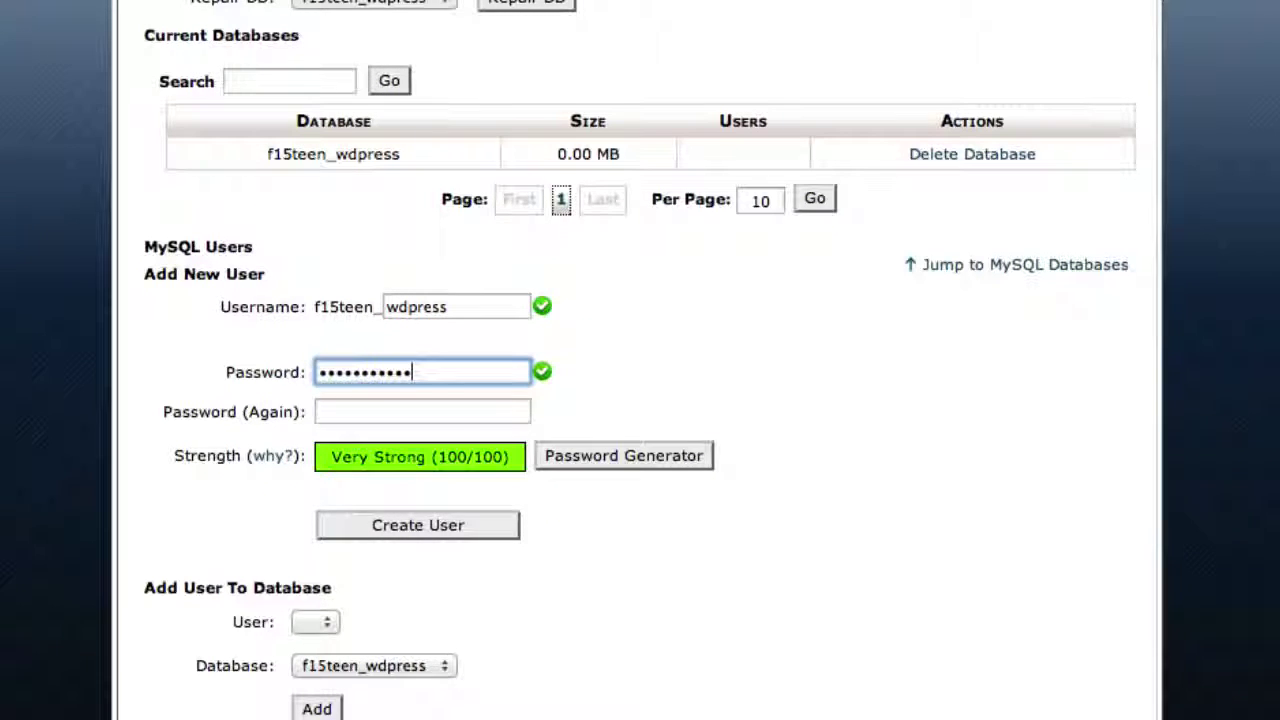
key("Tab")
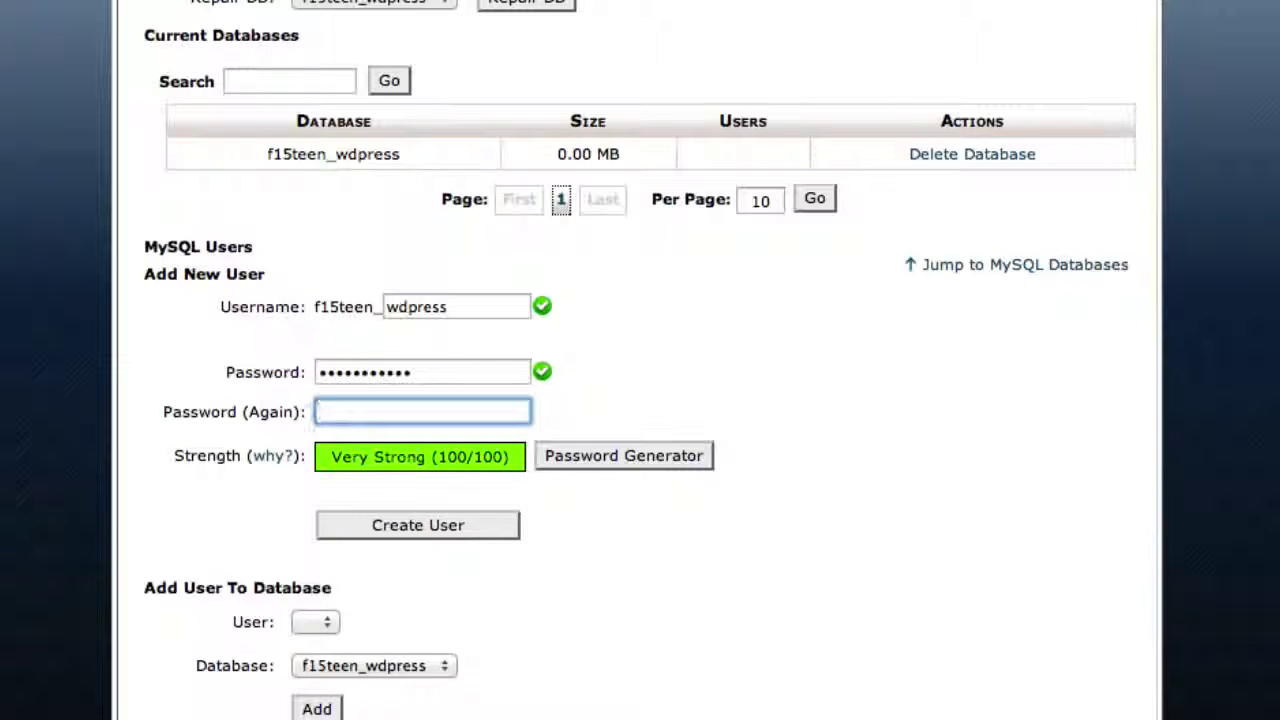
key("super+v")
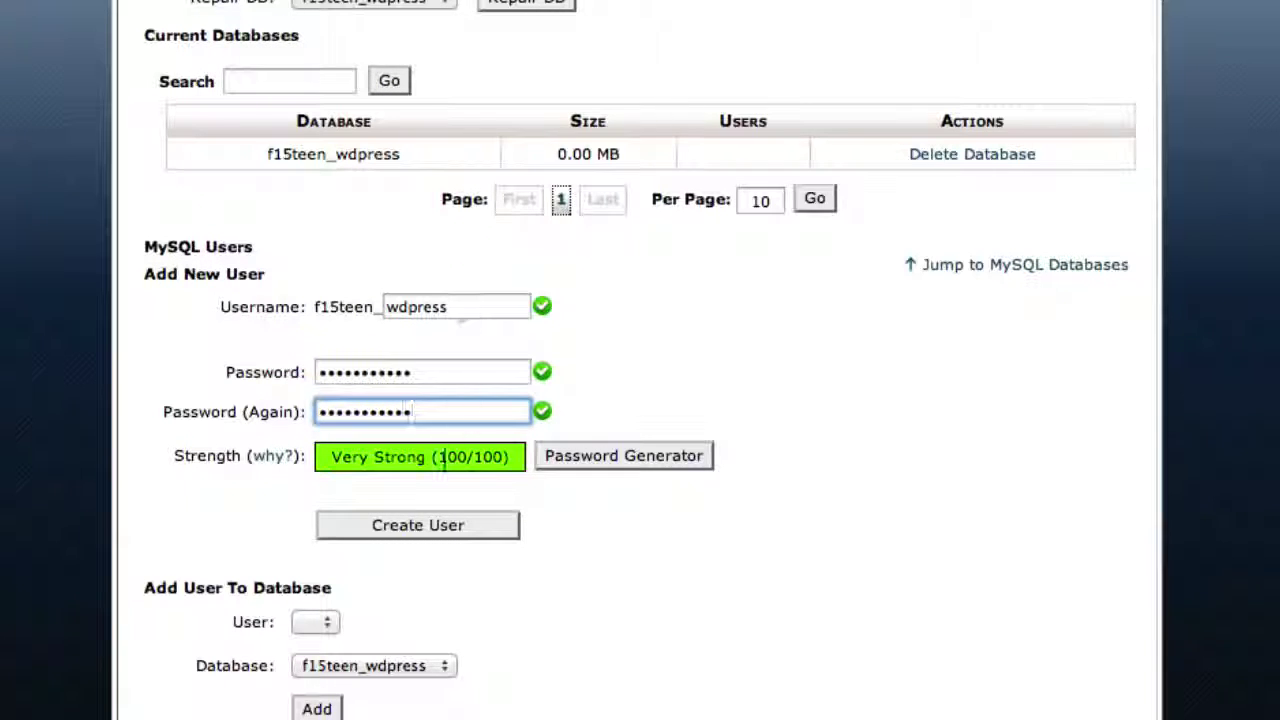
left_click(425, 528)
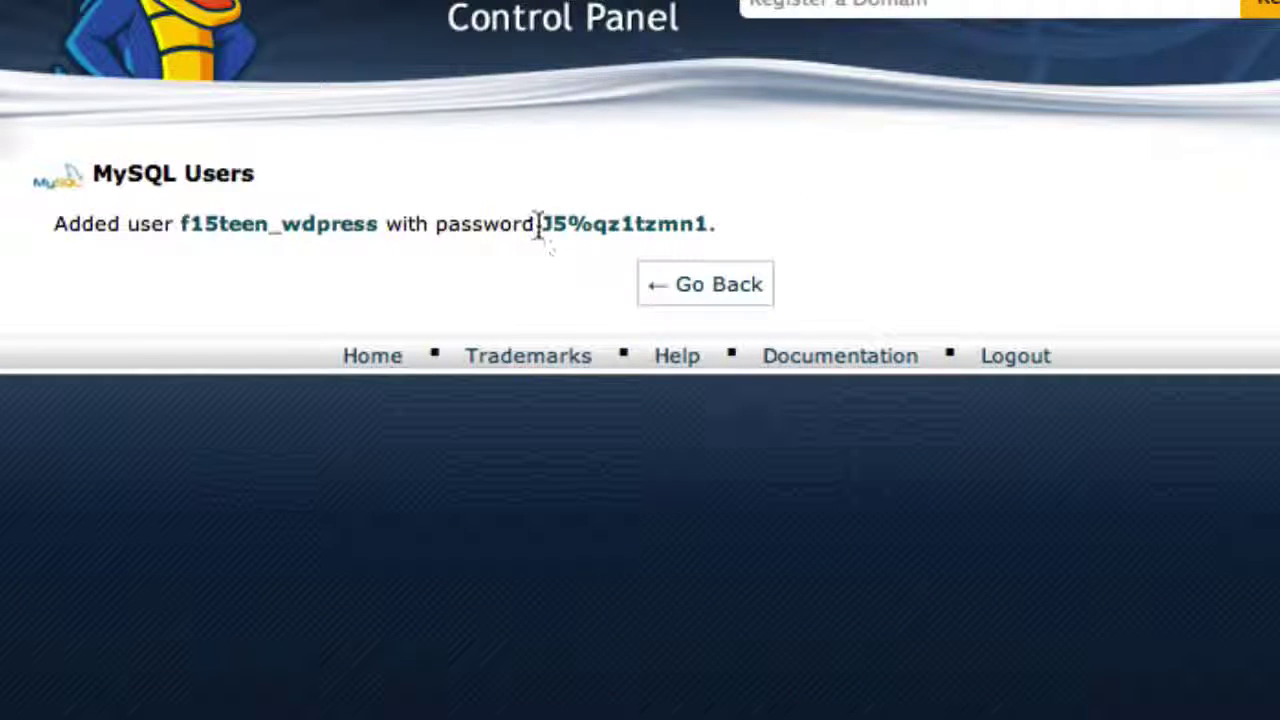
left_click_drag(537, 215, 709, 225)
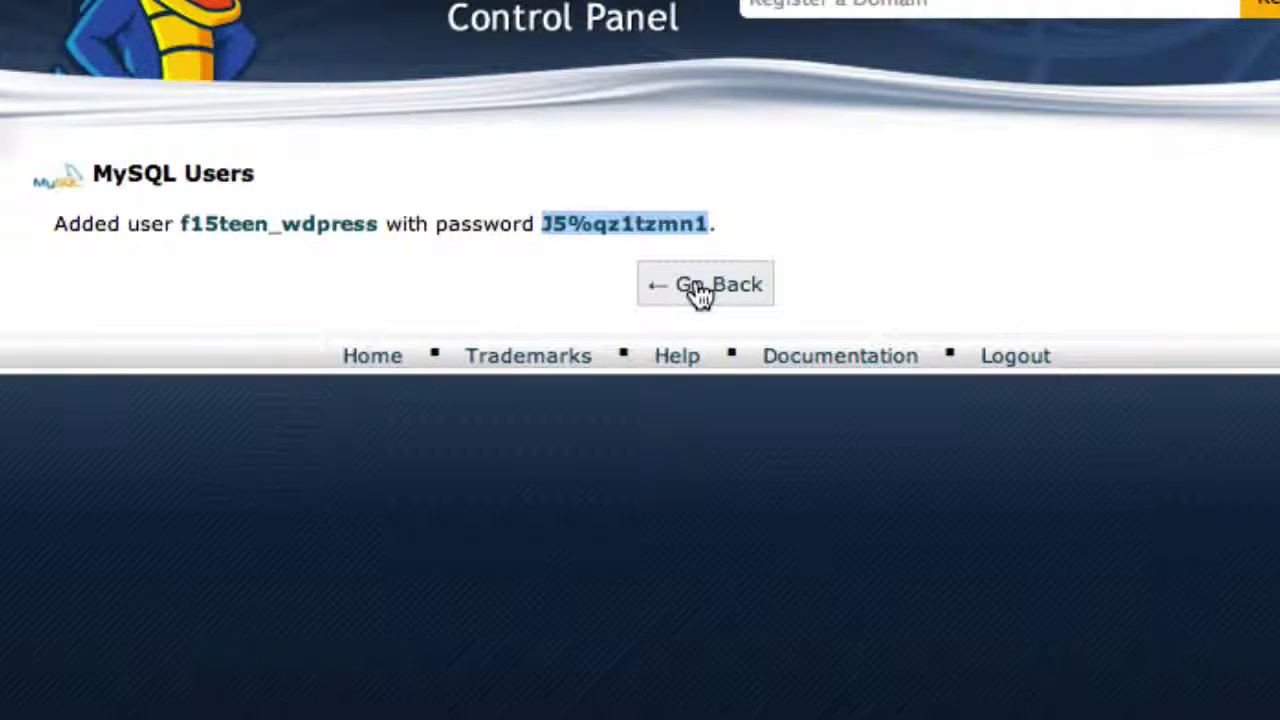
left_click(698, 290)
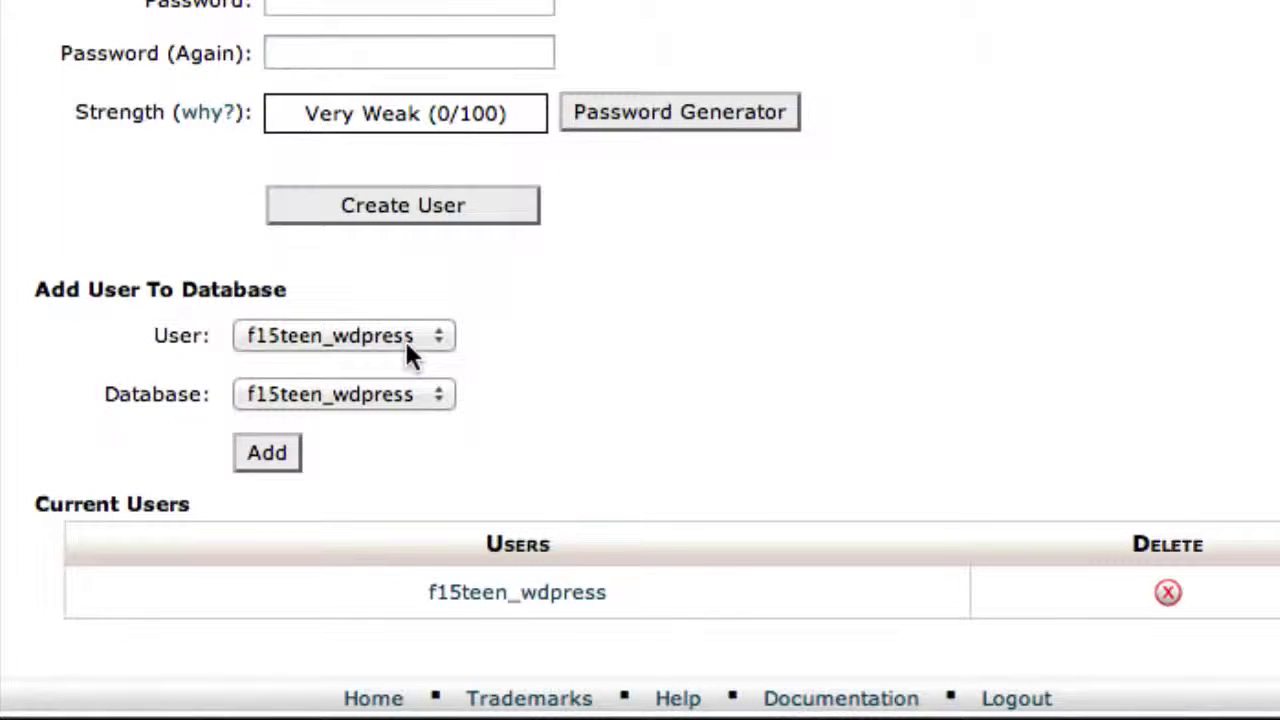
Add user f15teen_wdpress to database f15teen_wdpress with ALL PRIVILEGES.
left_click(280, 453)
left_click(405, 203)
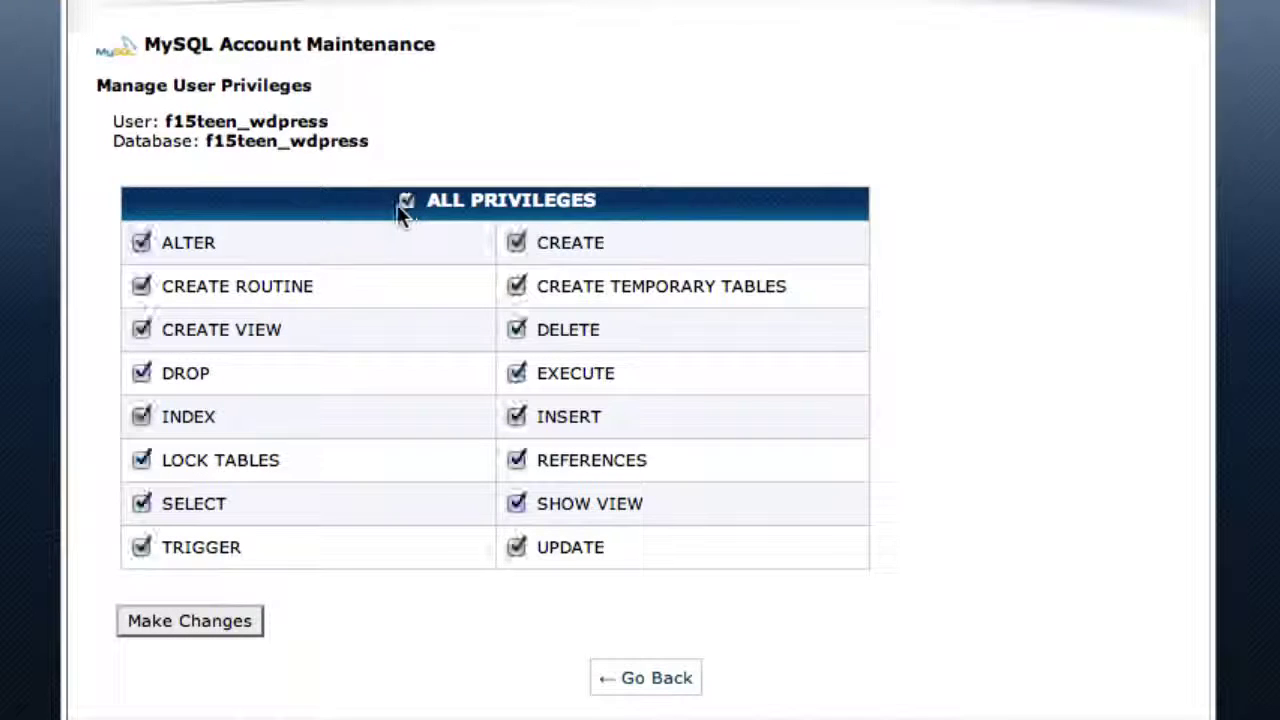
left_click(205, 624)
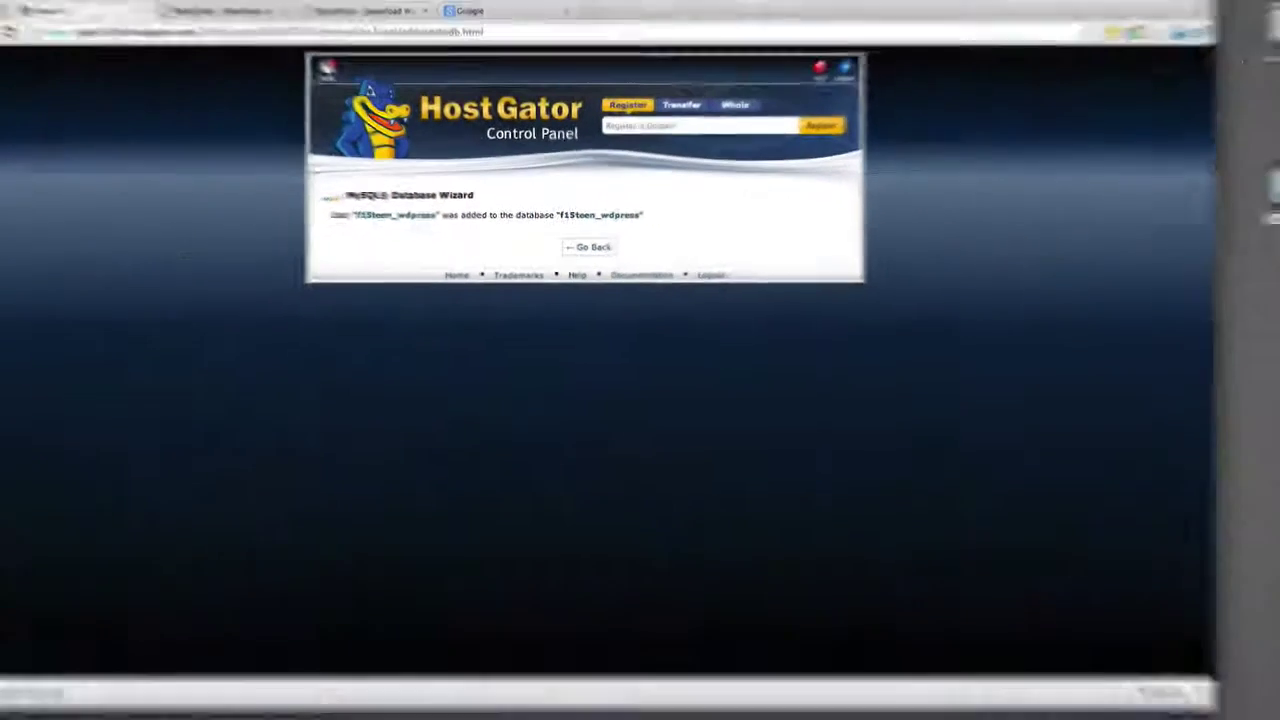
left_click(680, 268)
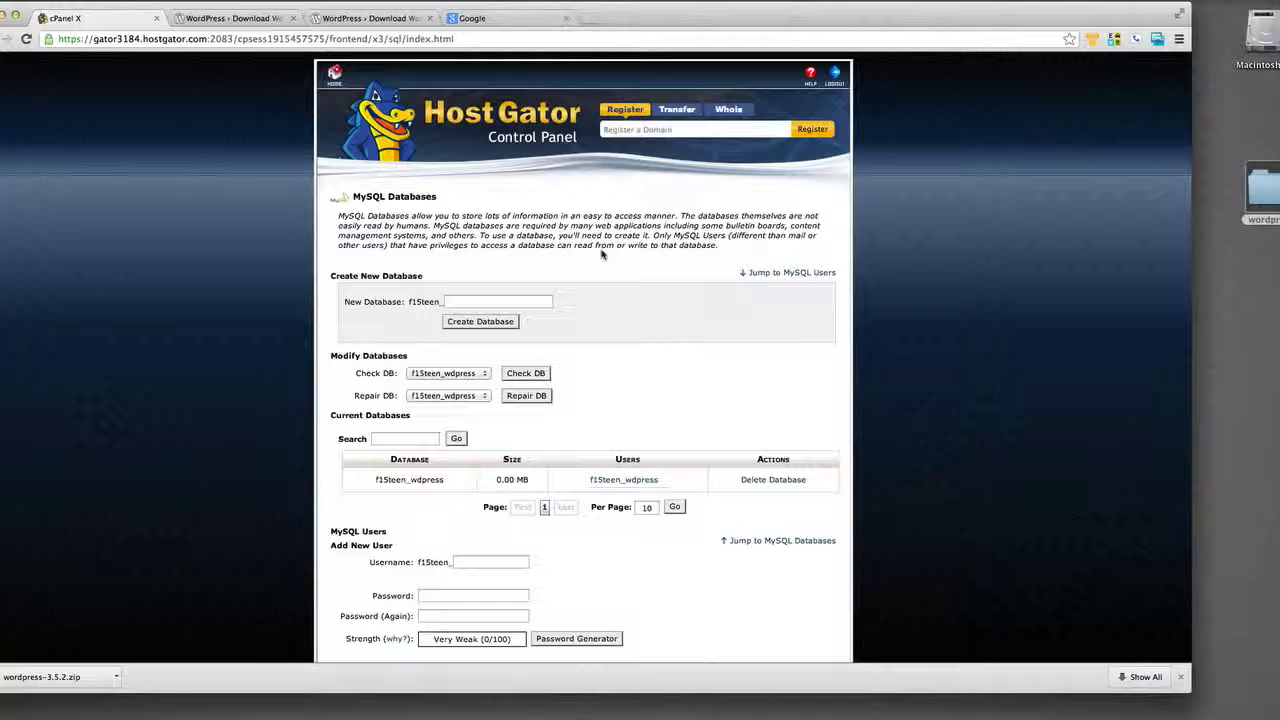
Switch to the FTP client connected to myperfecturl.com's public_html folder.
key("super+Tab")
key("super+Tab")
key("shift+super+Tab")
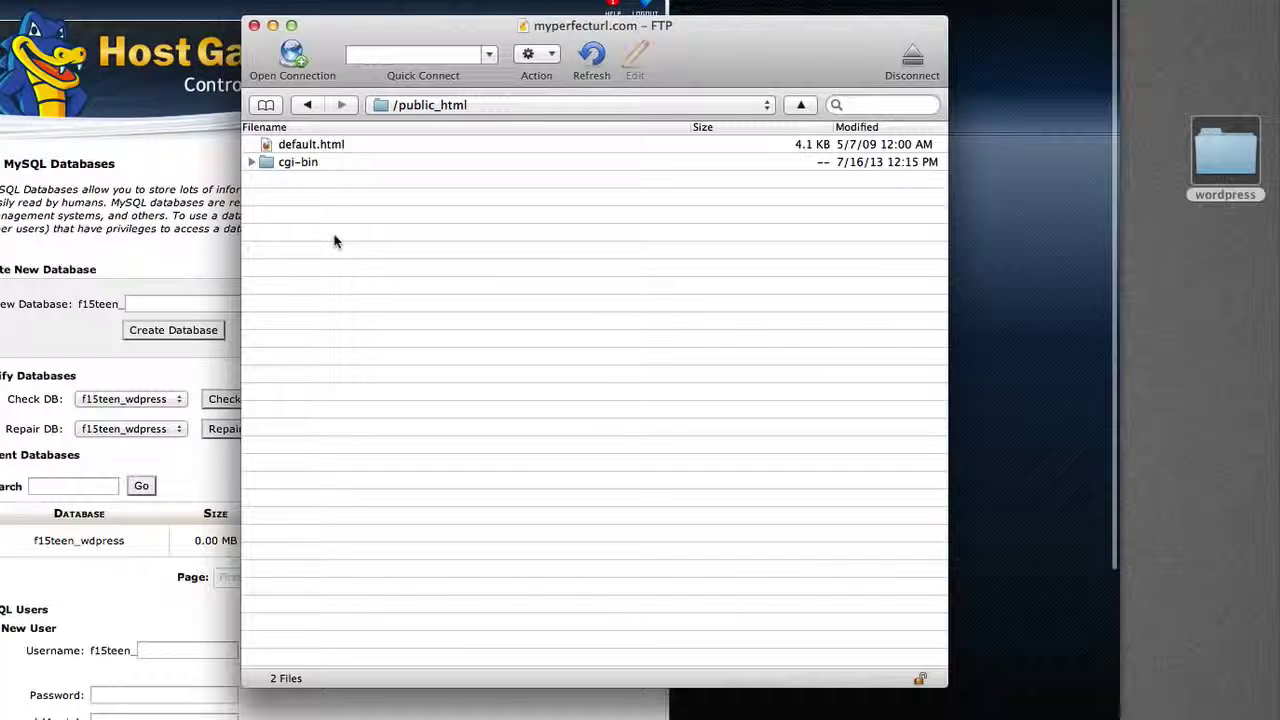
Upload every file in the local wordpress folder into /public_html, accepting the unsecured FTP warning.
double_click(1208, 165)
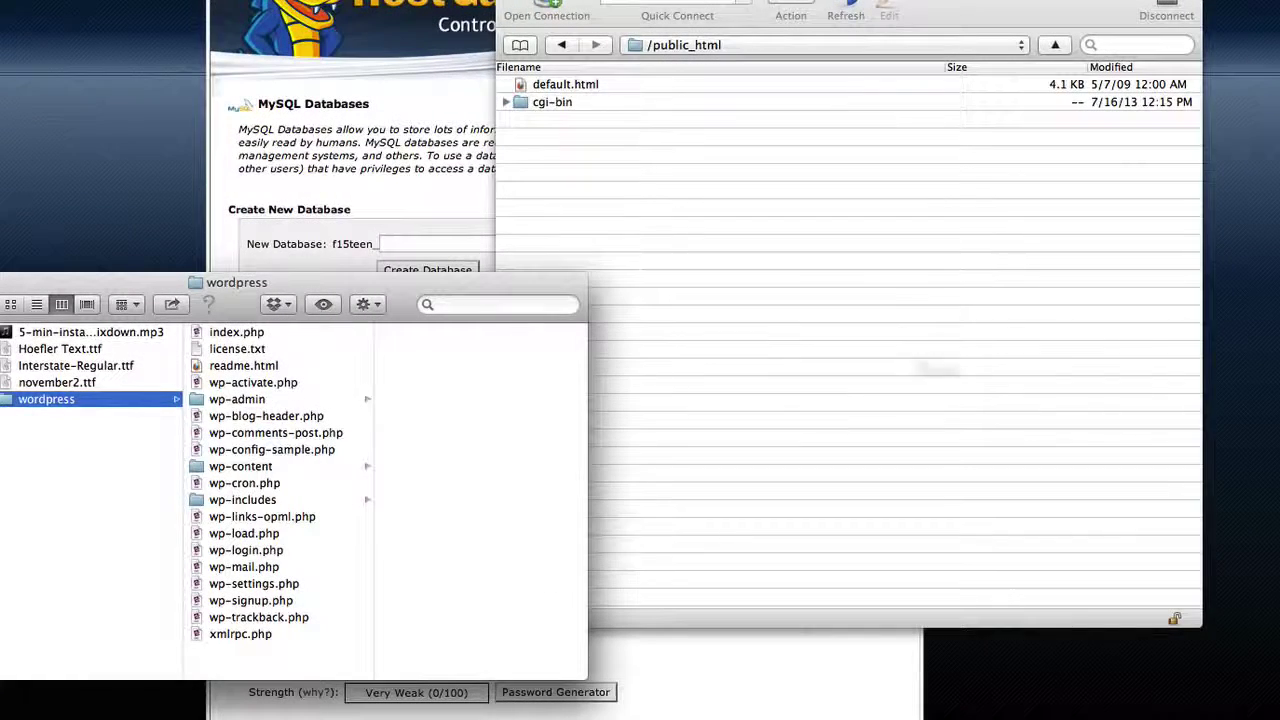
left_click(272, 335)
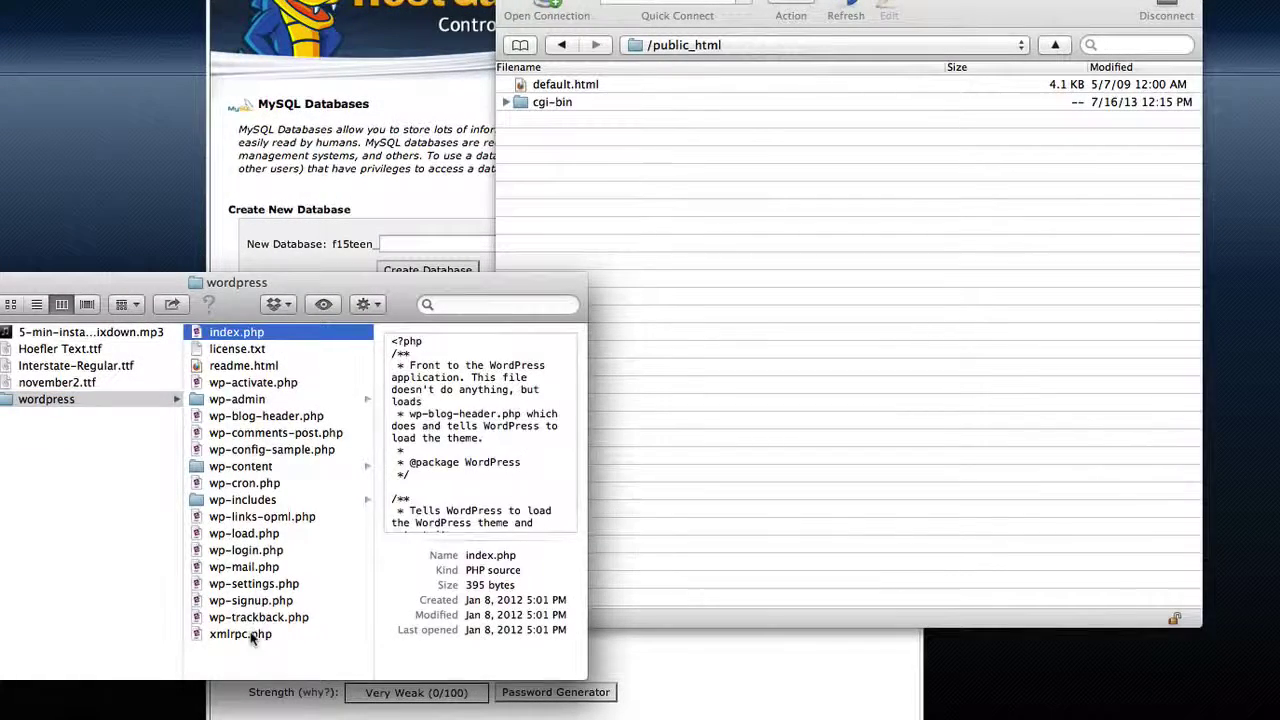
left_click(252, 636, "shift")
left_click_drag(283, 432, 747, 300)
left_click(395, 475)
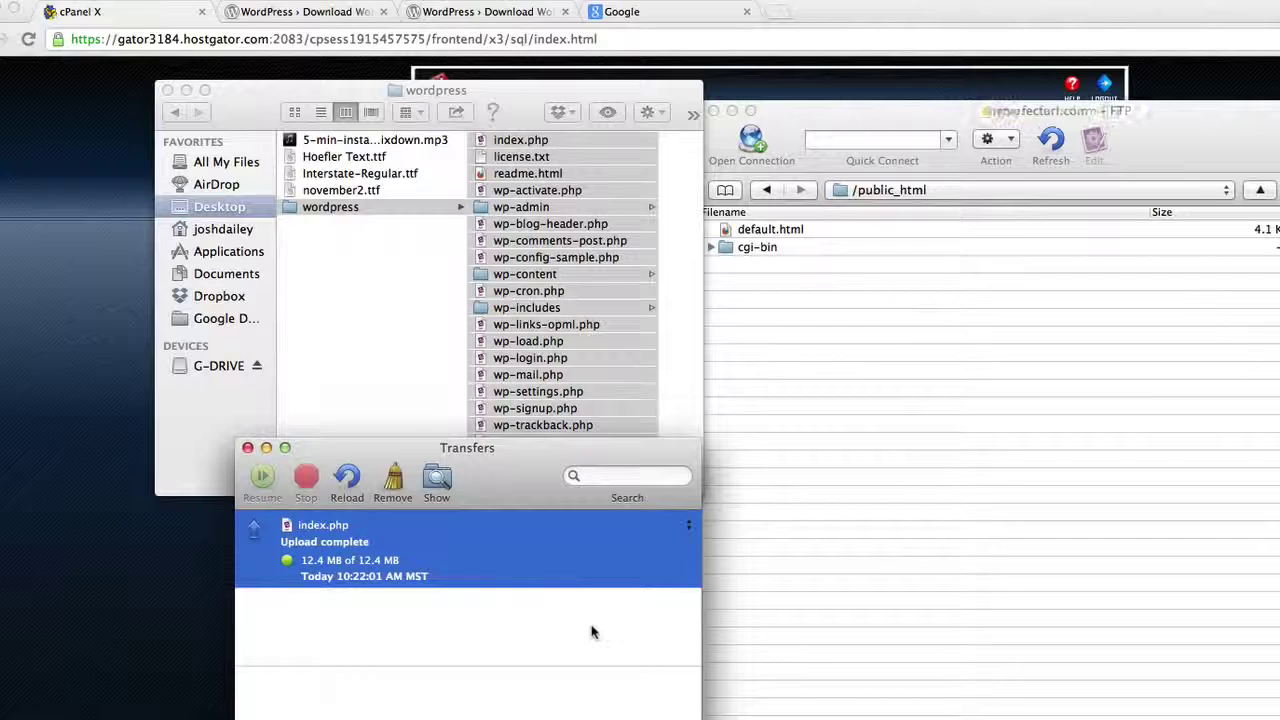
left_click(711, 20)
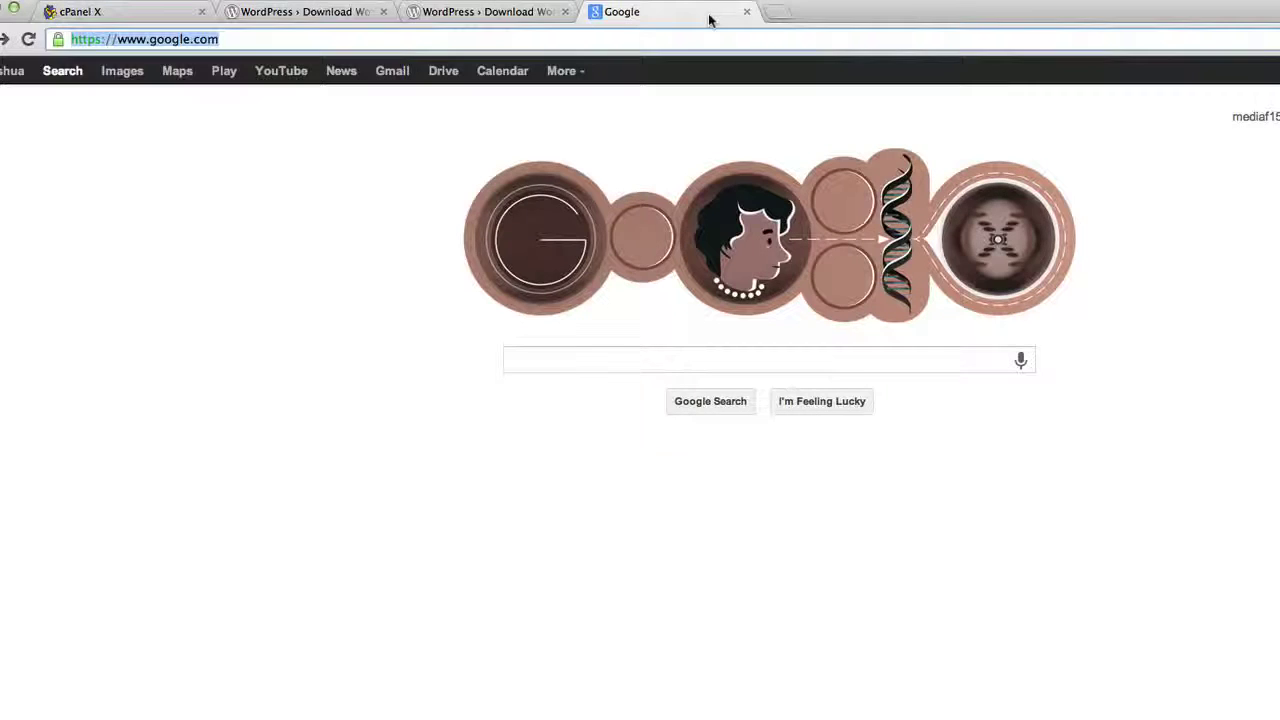
Load myperfecturl.com and start creating the configuration file, reaching the database details form.
type("myperfecturl")
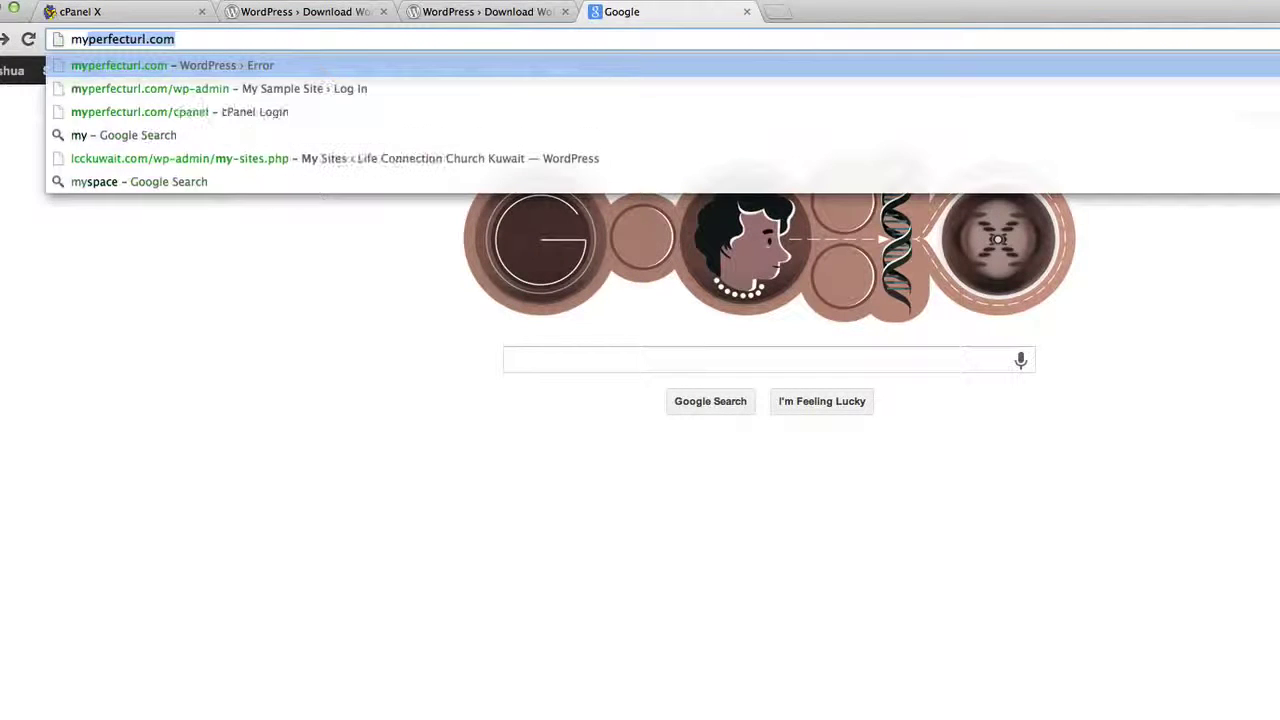
key("Return")
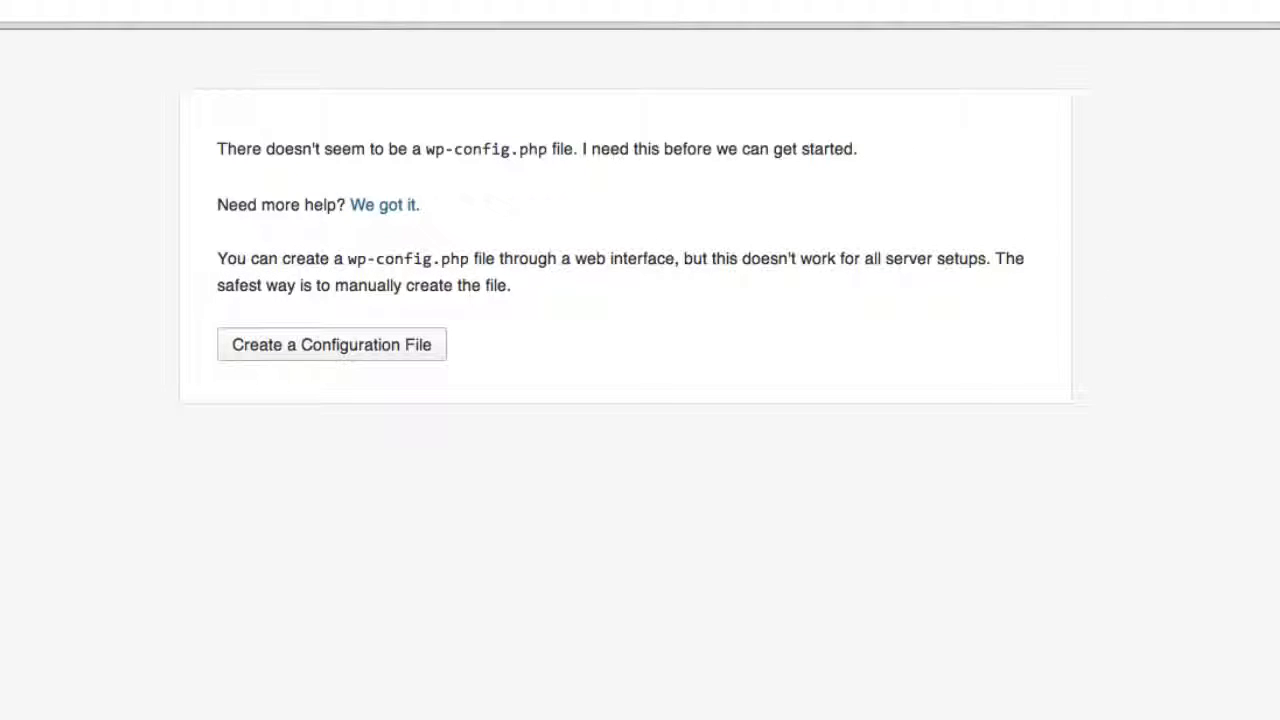
left_click(370, 350)
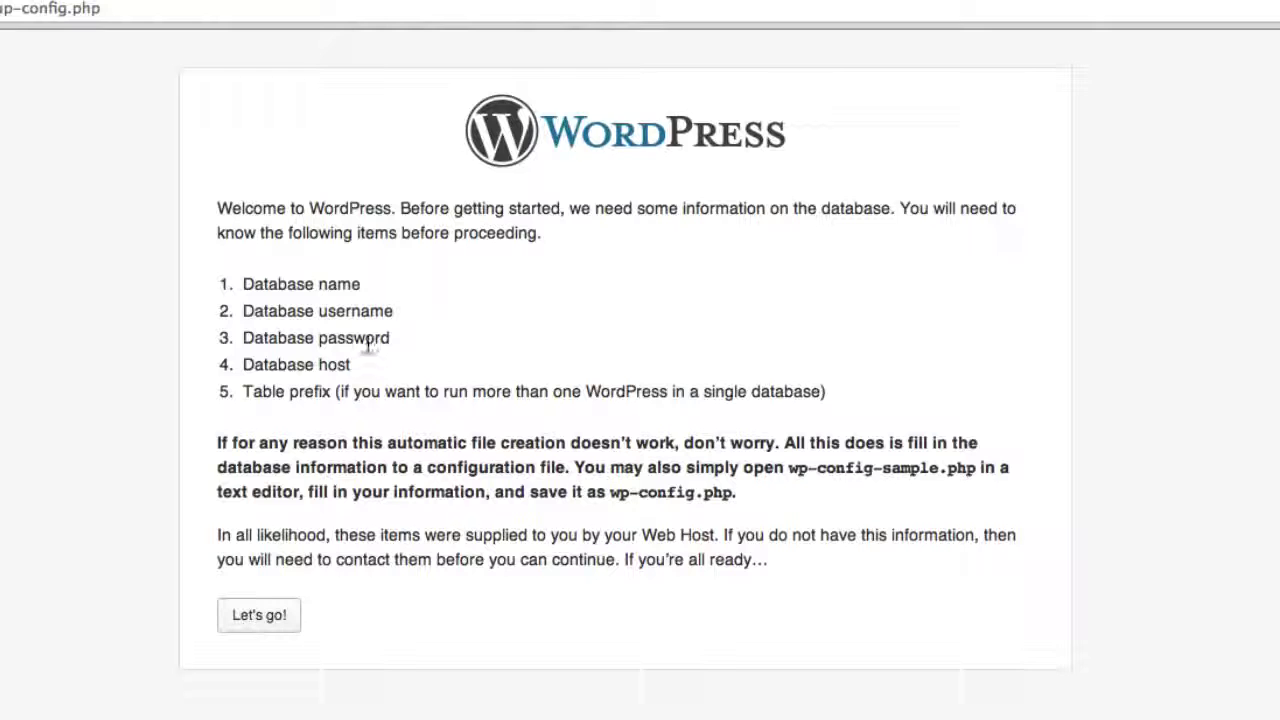
left_click(259, 615)
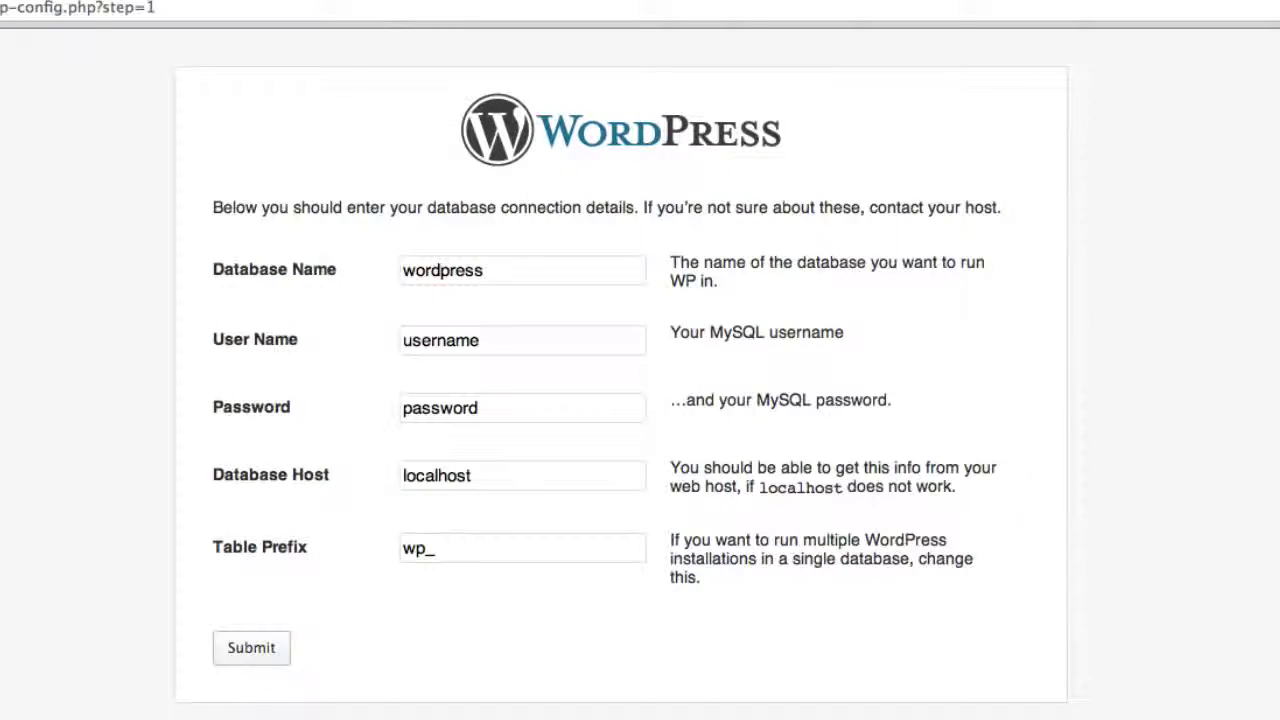
Enter database name f15teen_wdpress, the pasted database user and MySQL password, and submit.
left_click(491, 270)
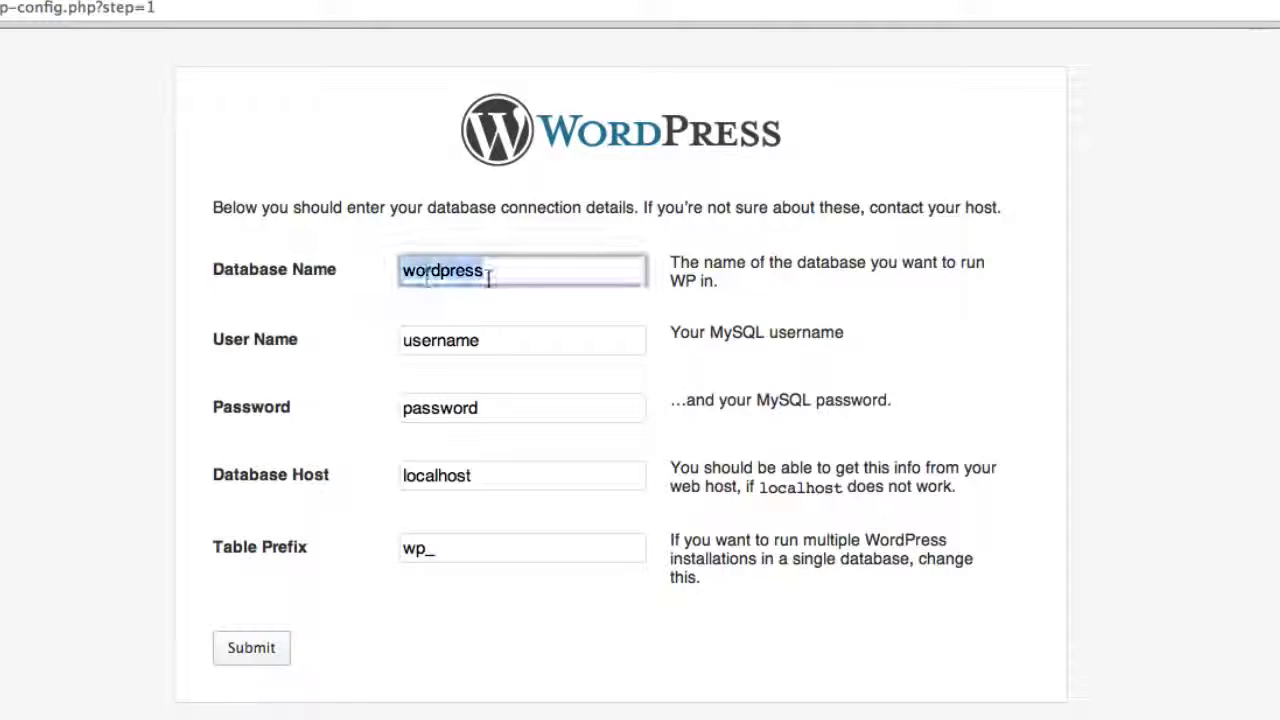
double_click(491, 270)
type("f15teen_wdpress")
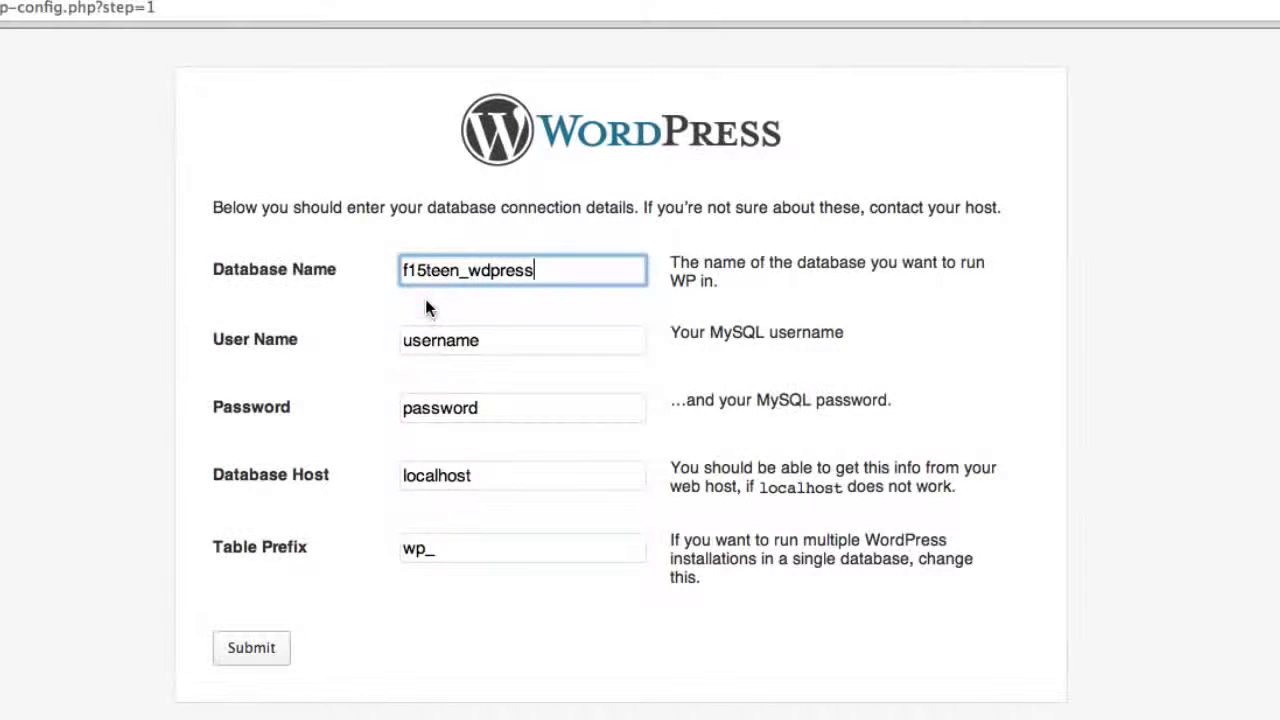
left_click(431, 340)
double_click(431, 340)
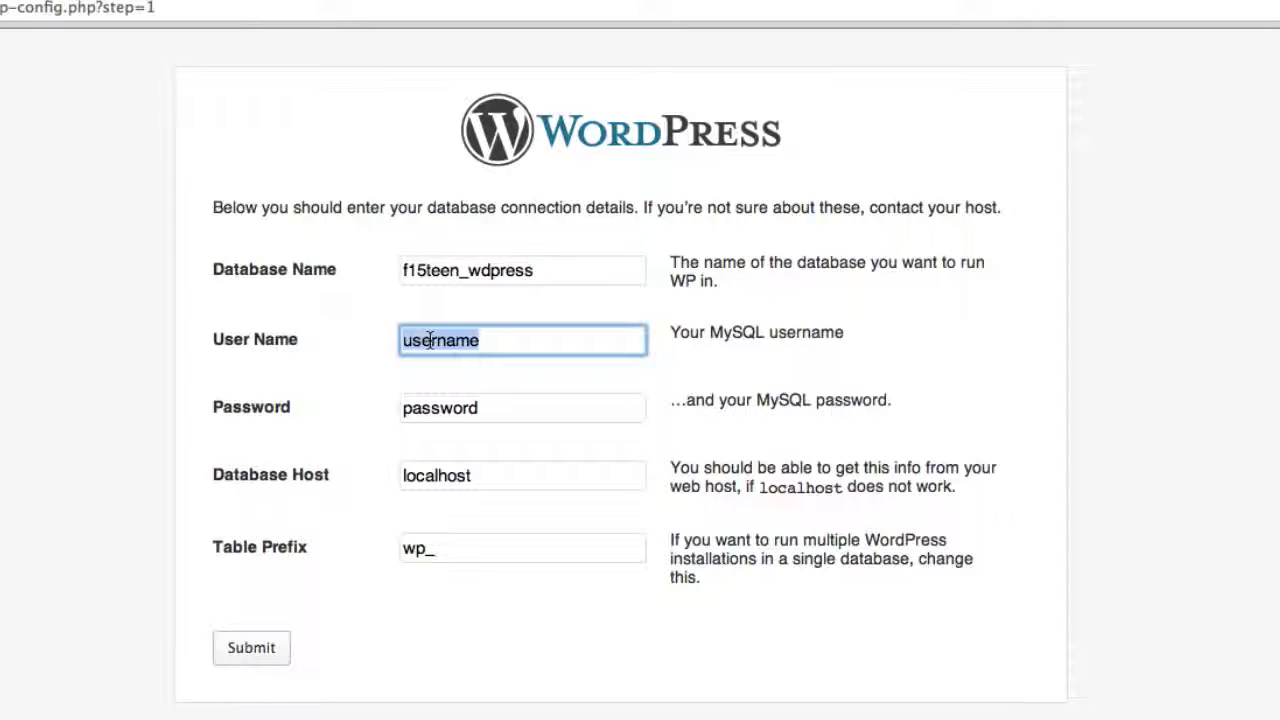
type("f15teen_wdpress")
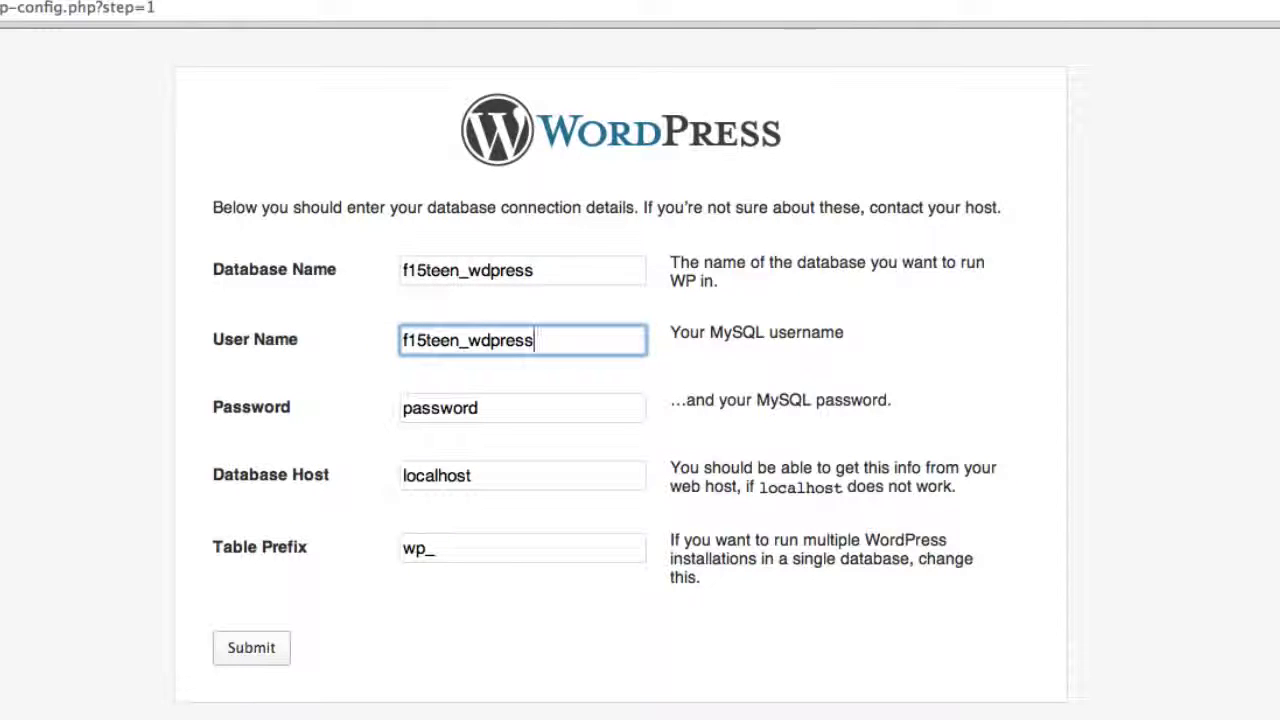
key("Tab")
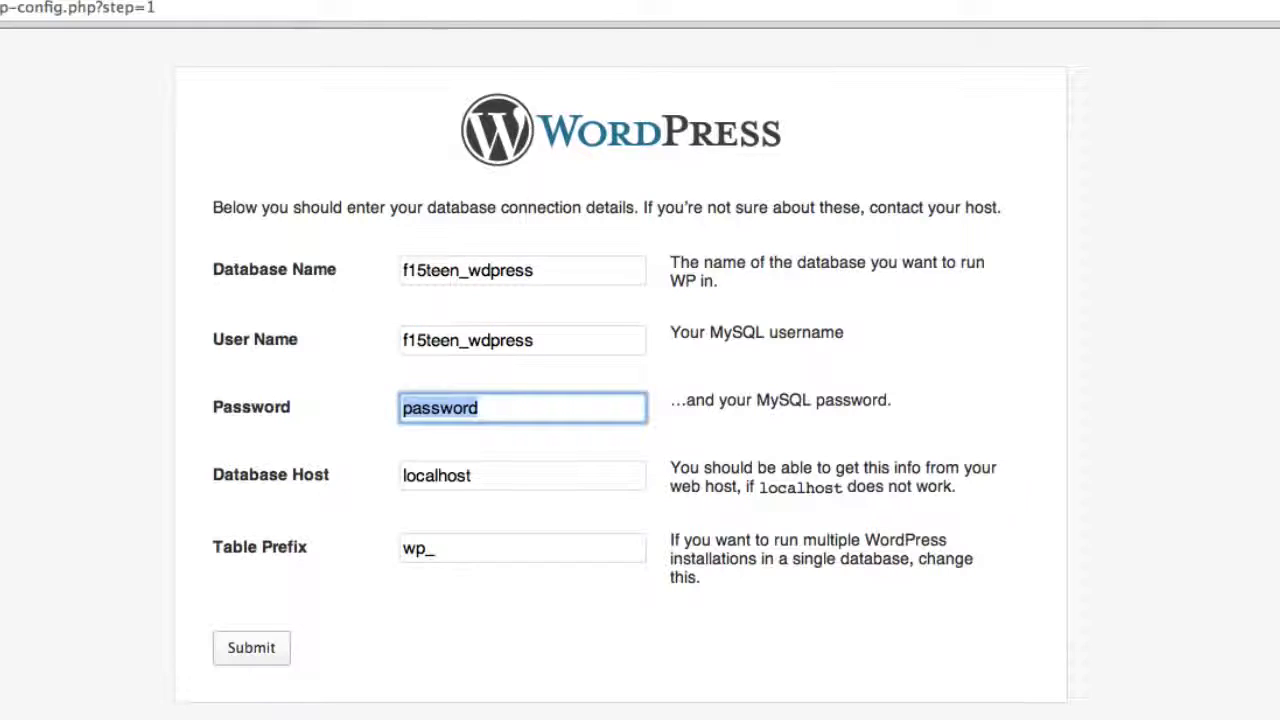
key("super+v")
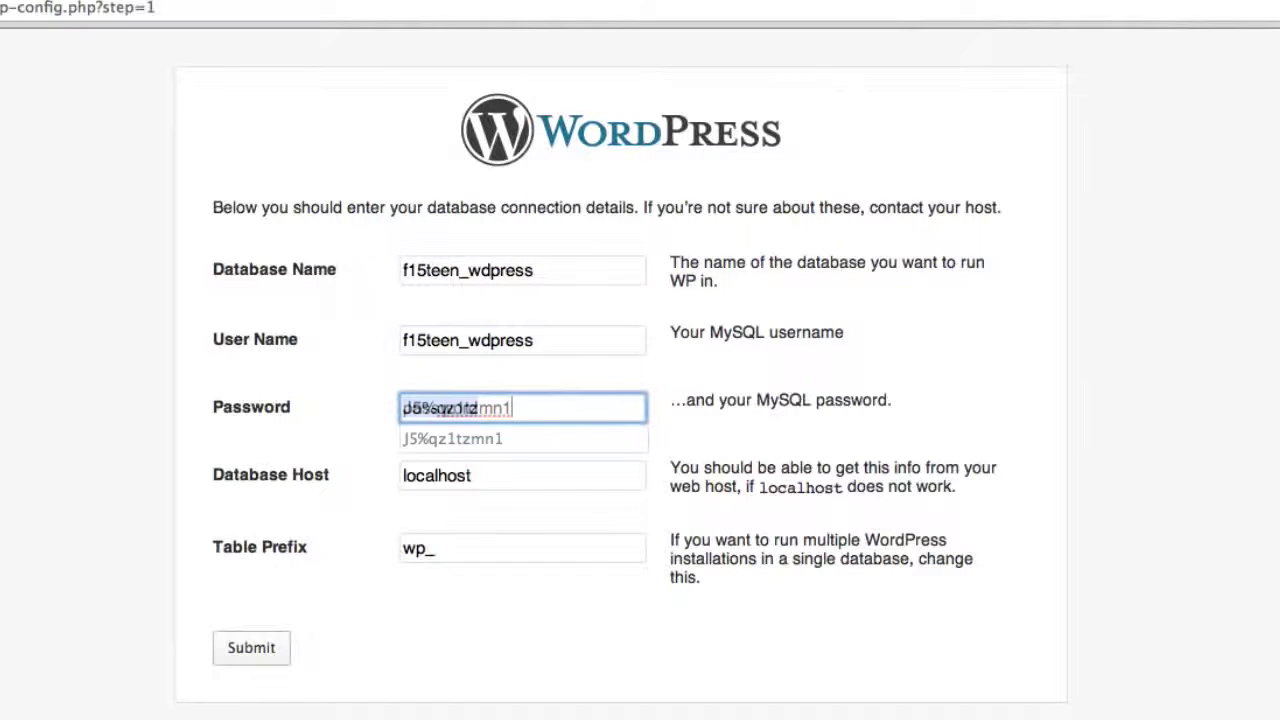
left_click(329, 529)
left_click(275, 660)
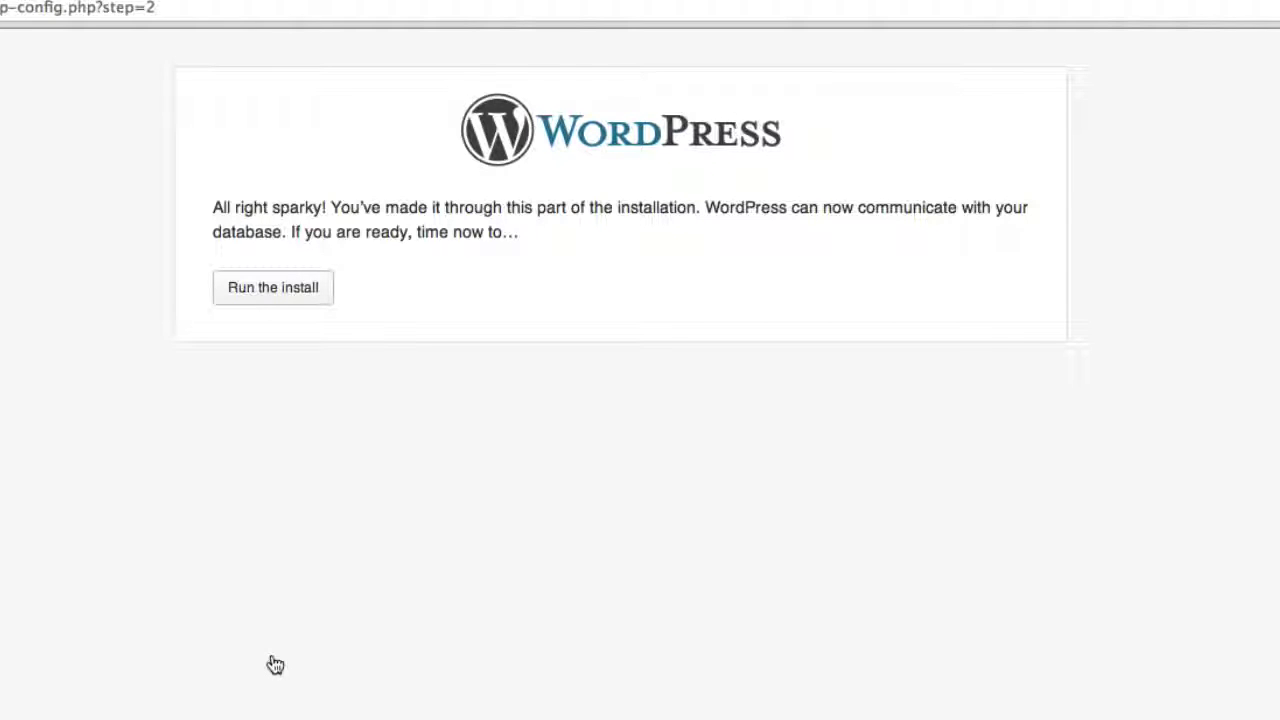
left_click(263, 307)
Install WordPress with site title 'My Perfect Install', an admin username, password and e-mail.
type("My Perfect Install")
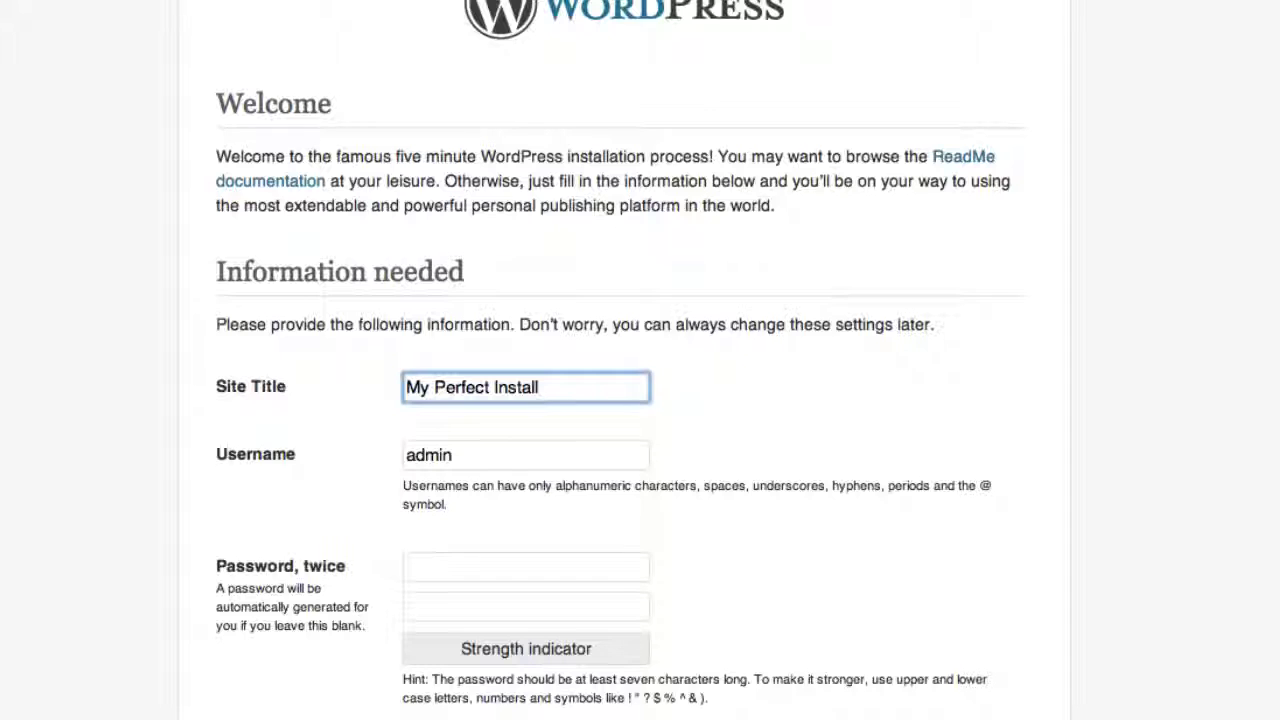
key("Tab")
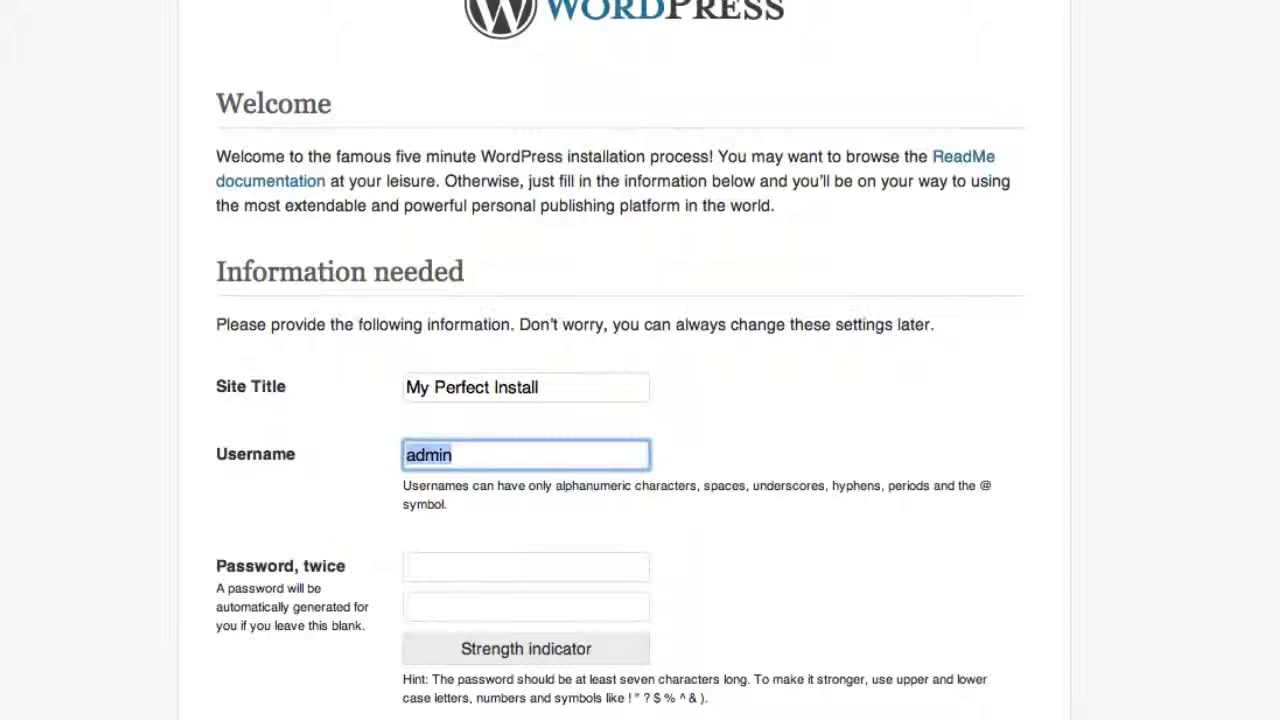
type("Boss Hog")
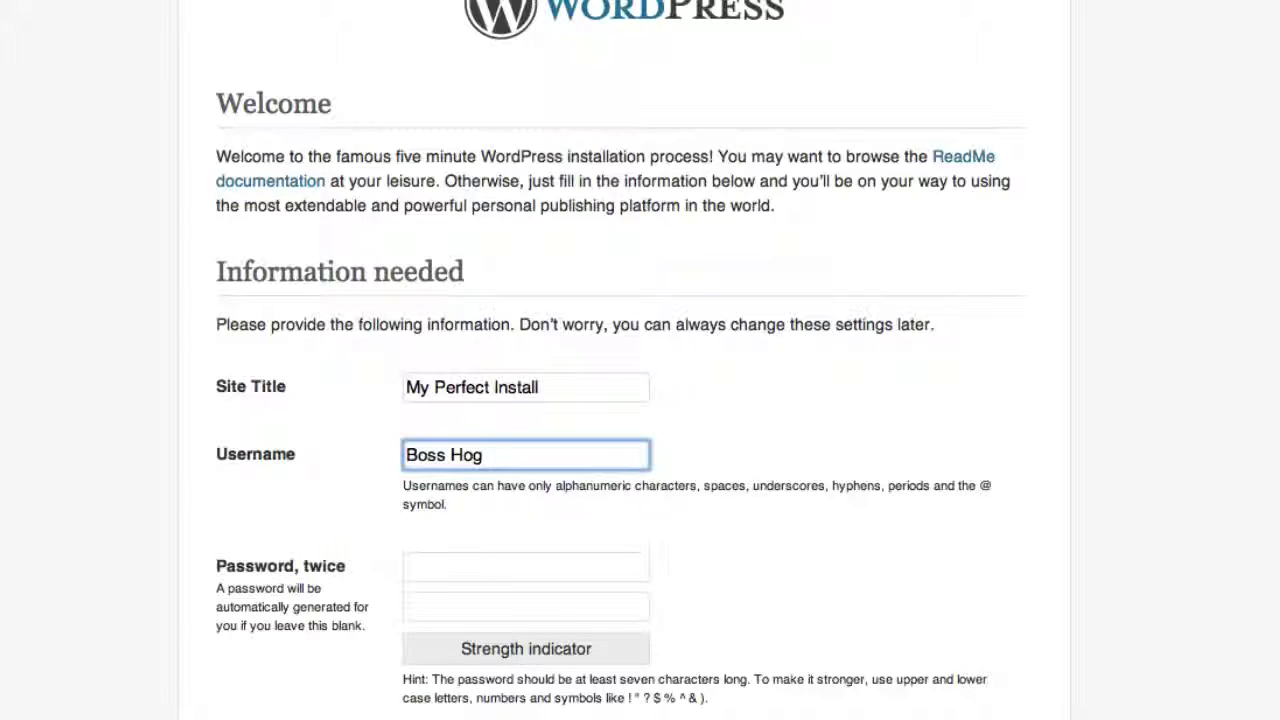
key("Tab")
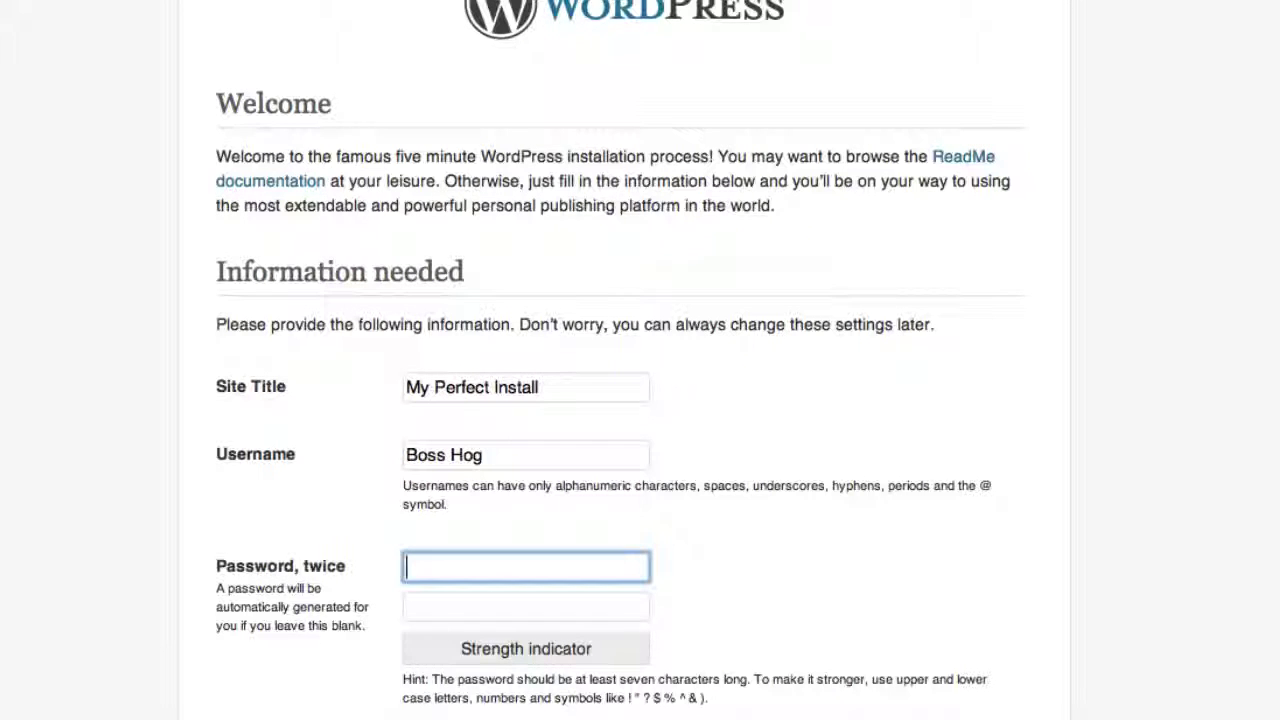
type("password123456")
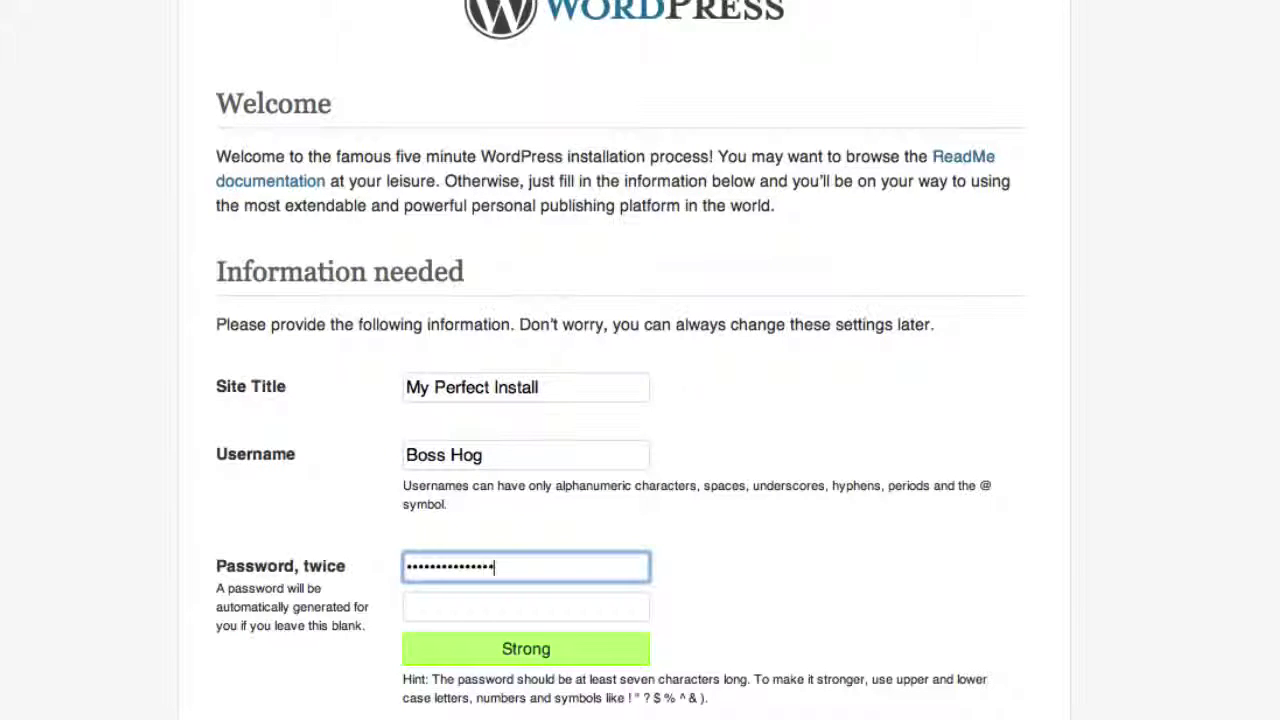
key("Tab")
type("password123456")
scroll(640, 400, "down", 5)
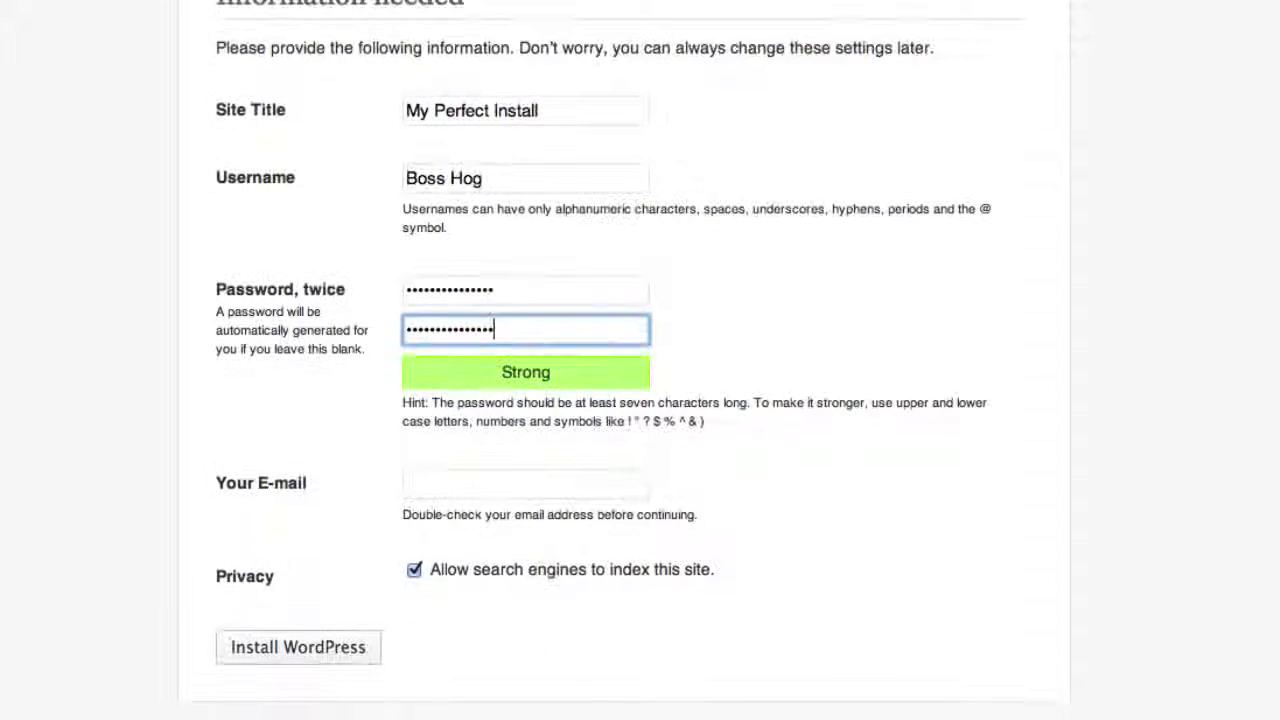
left_click(432, 482)
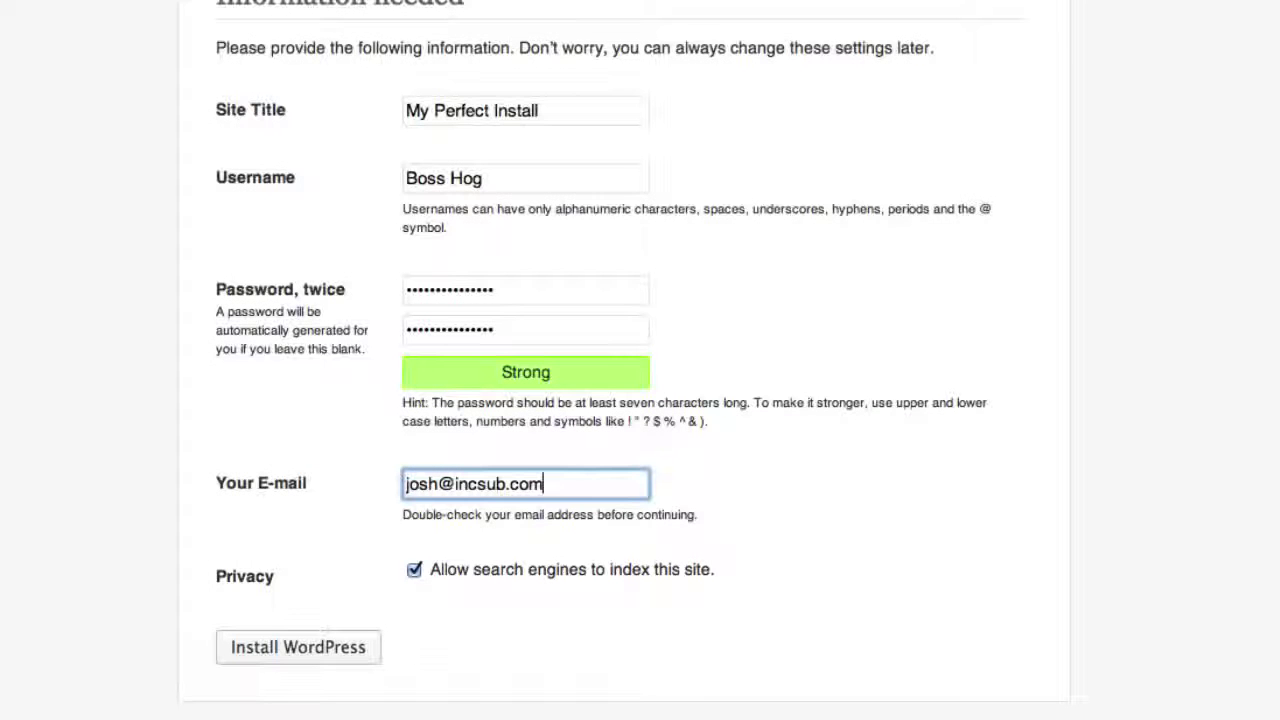
left_click(355, 647)
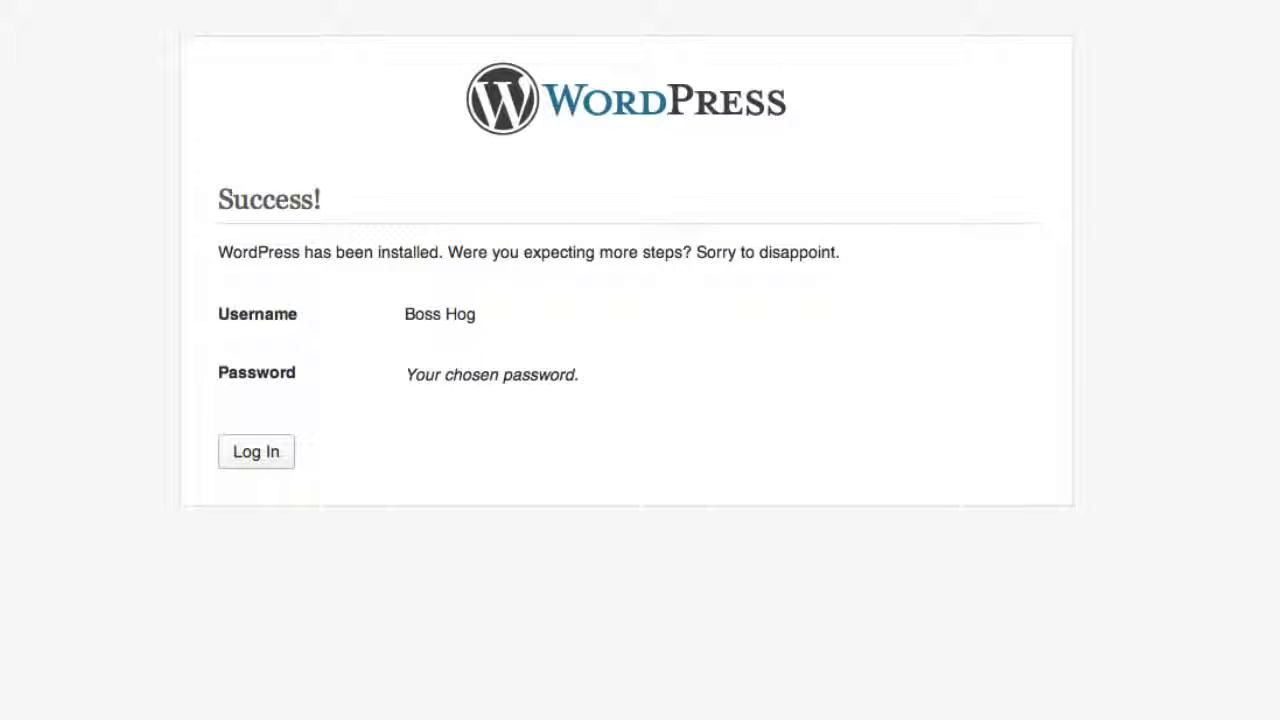
Open the live site at myperfecturl.com.
key("super+l")
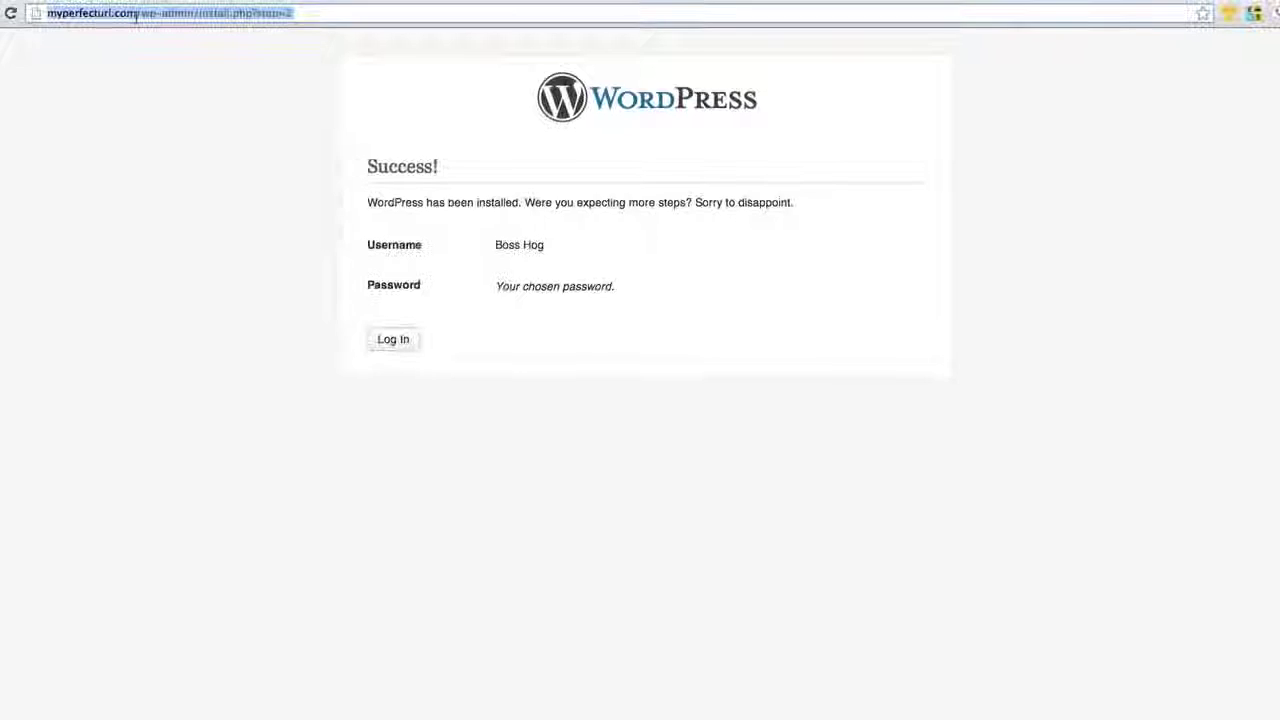
type("my")
key("Return")
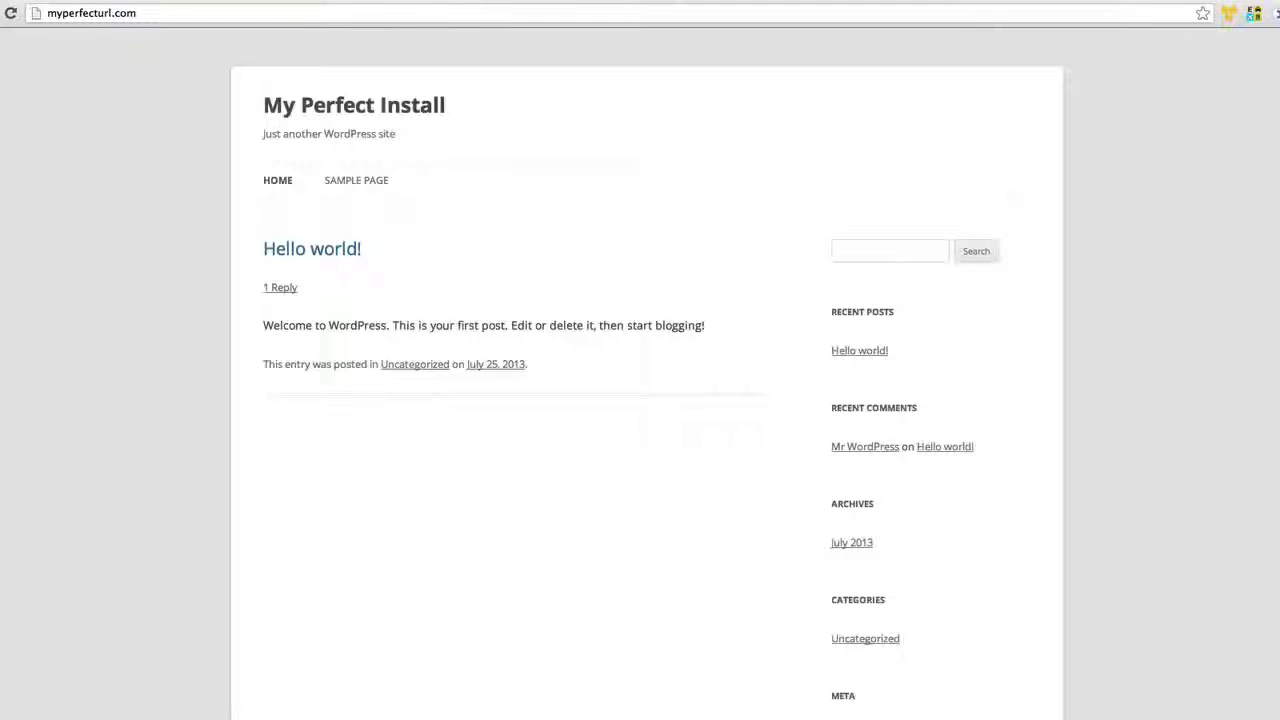